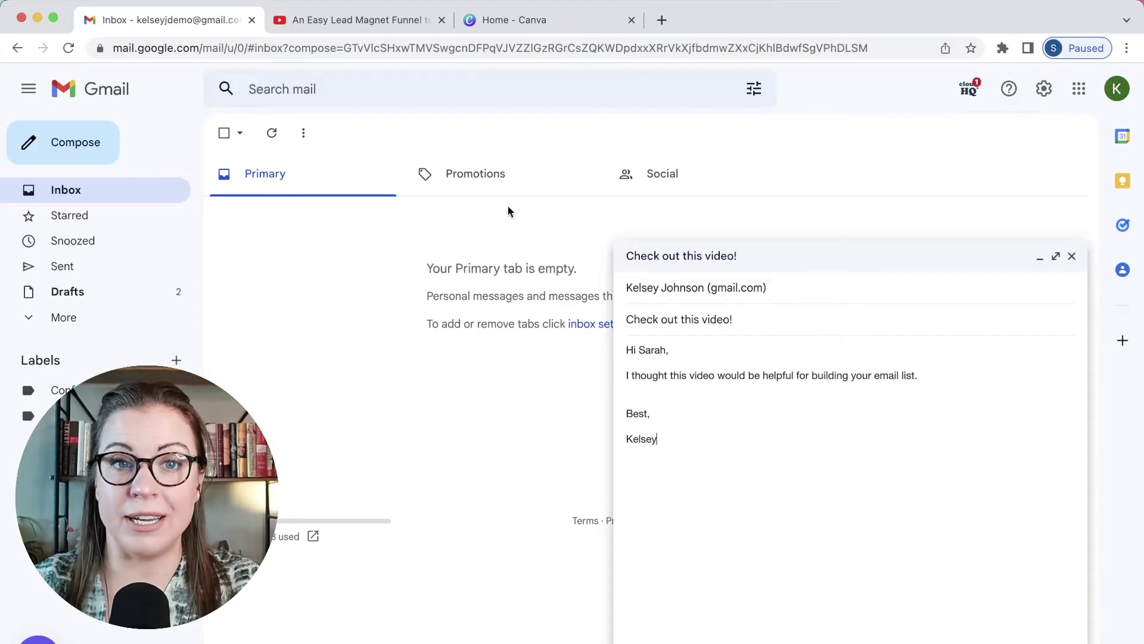
- Copy the YouTube video's short youtu.be share link and return to the Gmail draft
left_click(331, 22)
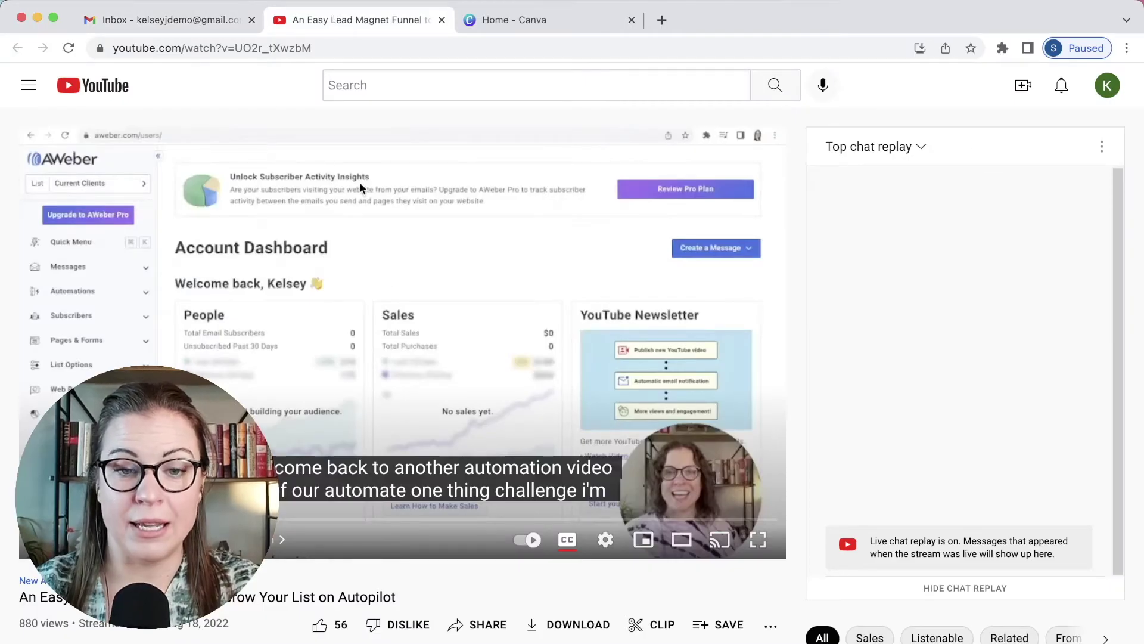
left_click(478, 631)
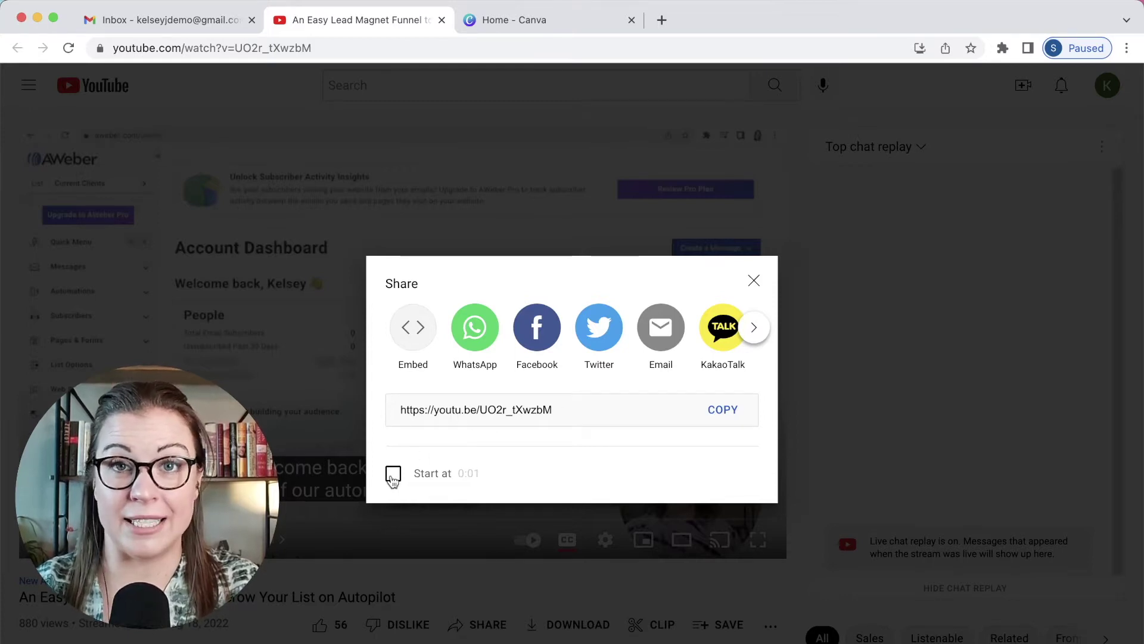
left_click(733, 410)
key("super+c")
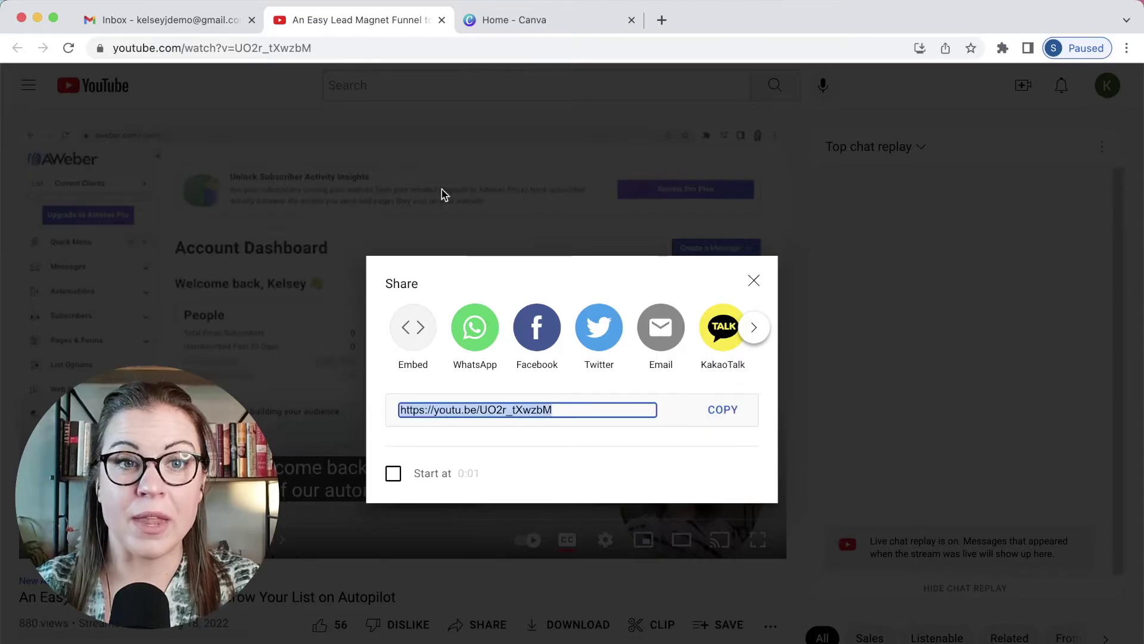
left_click(188, 20)
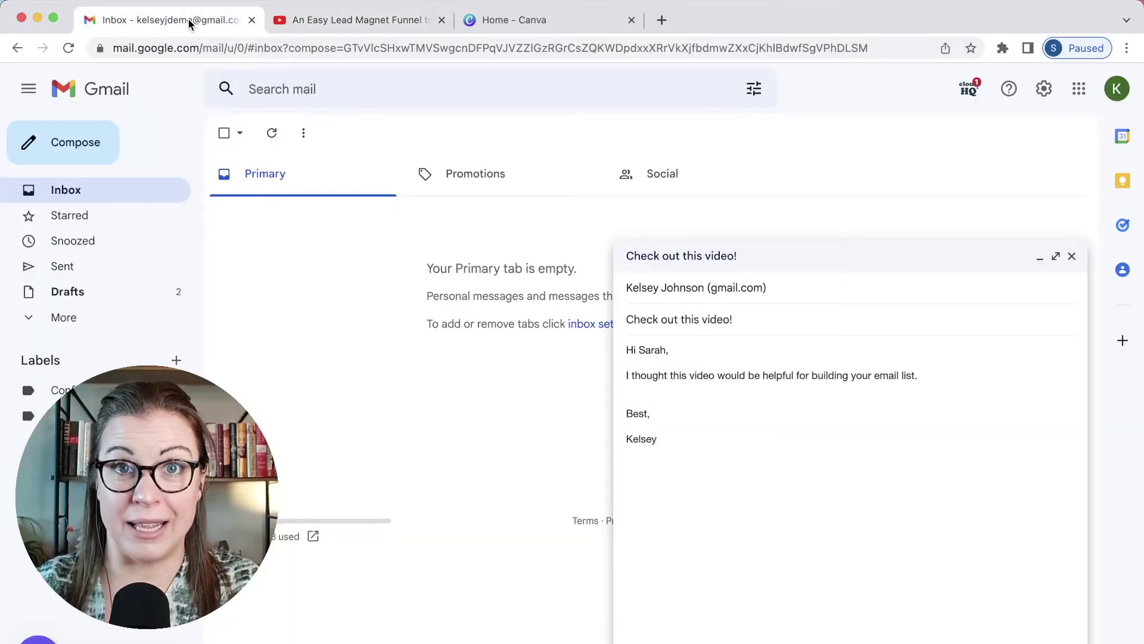
left_click(919, 385)
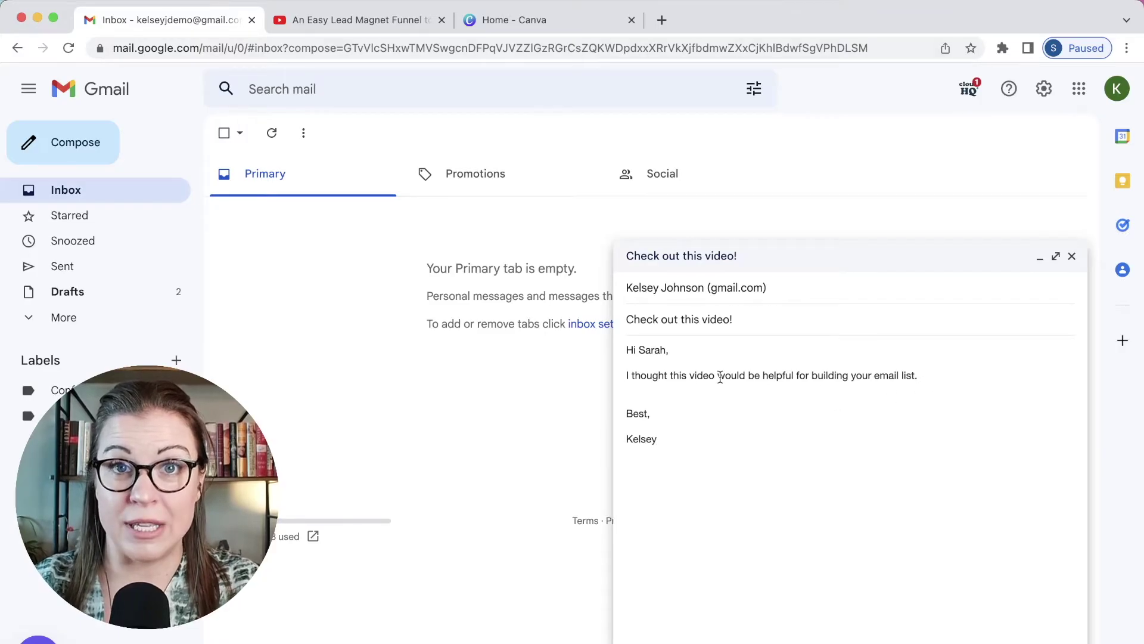
right_click(633, 384)
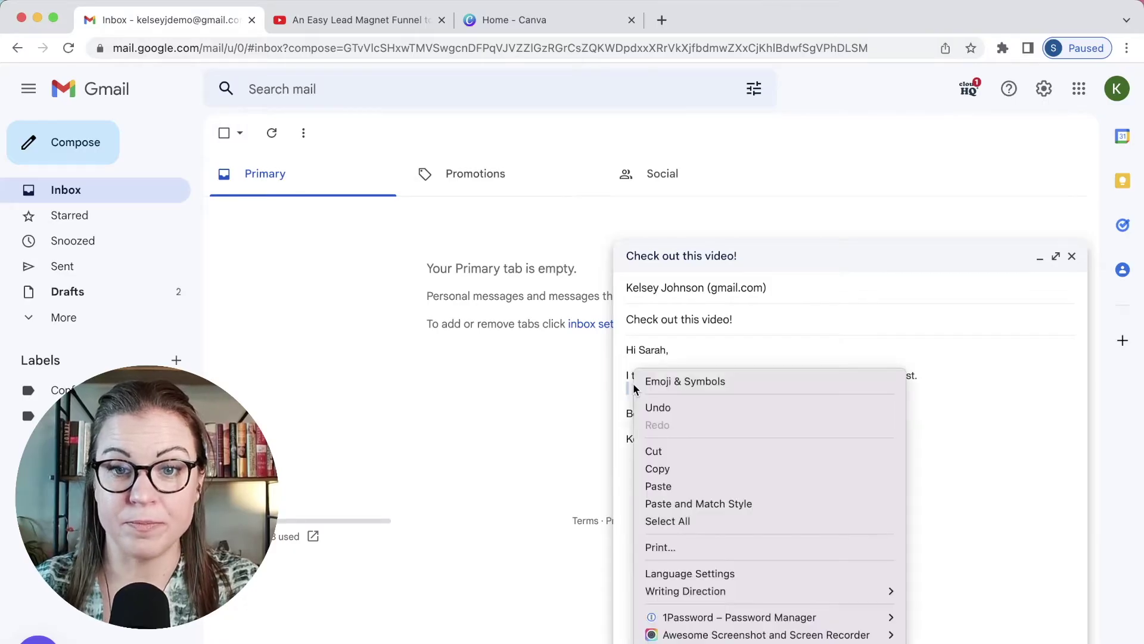
left_click(692, 485)
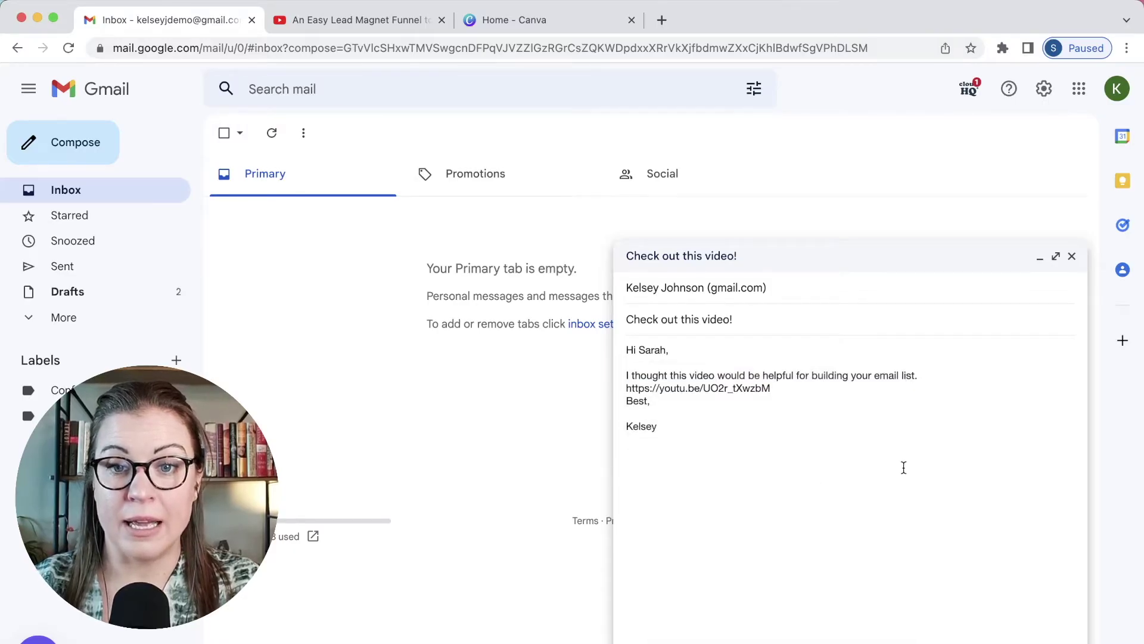
key("Return")
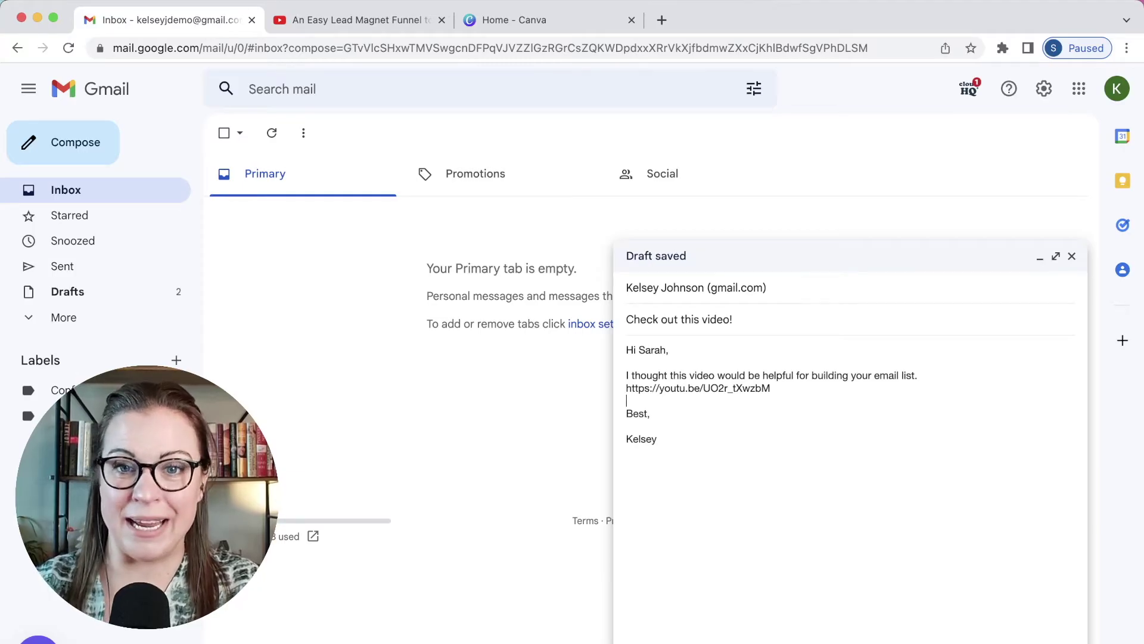
left_click(756, 638)
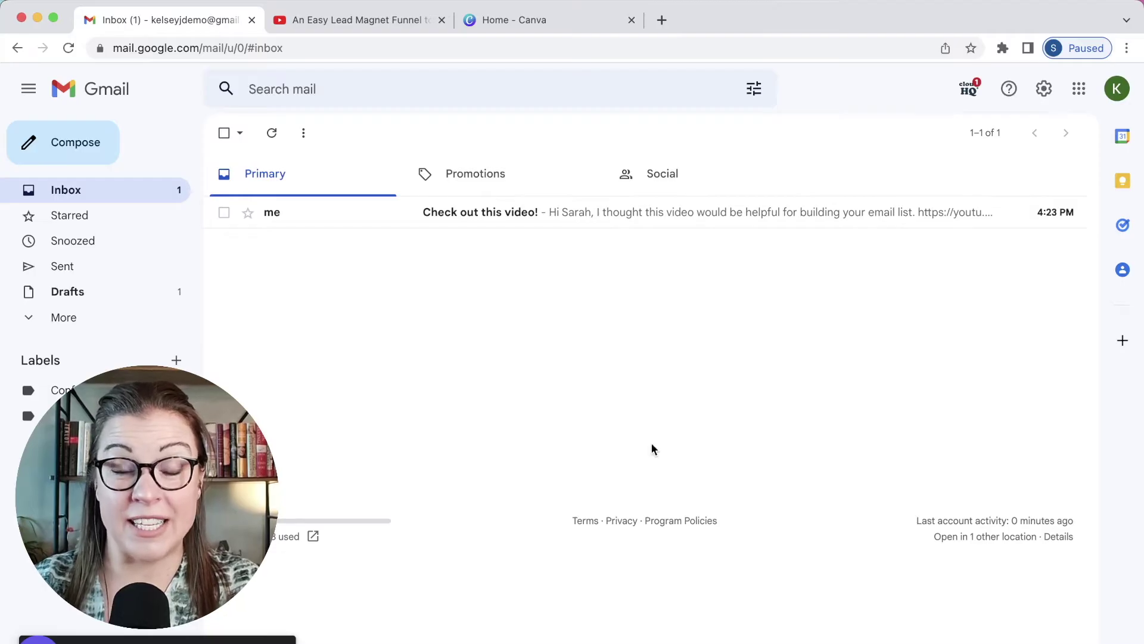
- Open the received 'Check out this video!' email, play its YouTube preview, then close the player
left_click(494, 217)
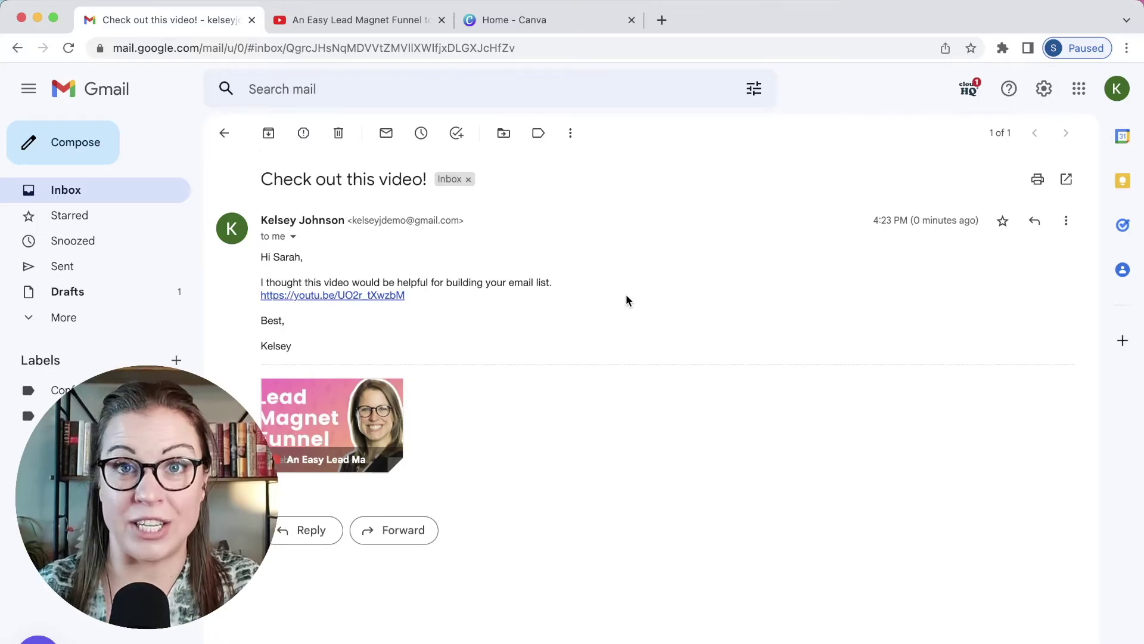
mouse_move(317, 410)
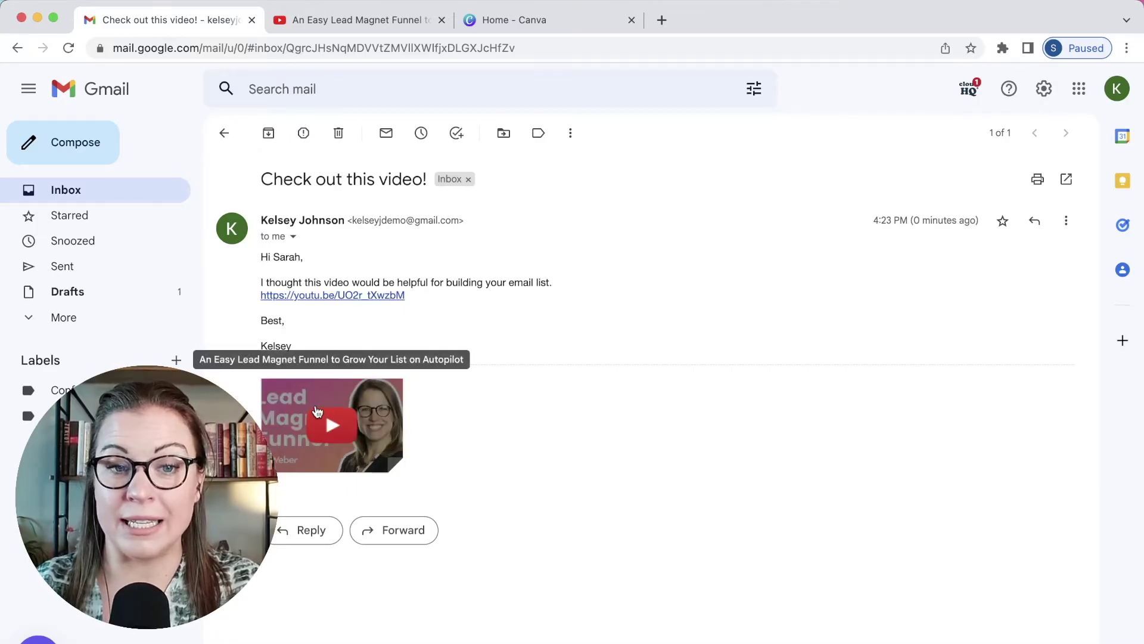
left_click(317, 410)
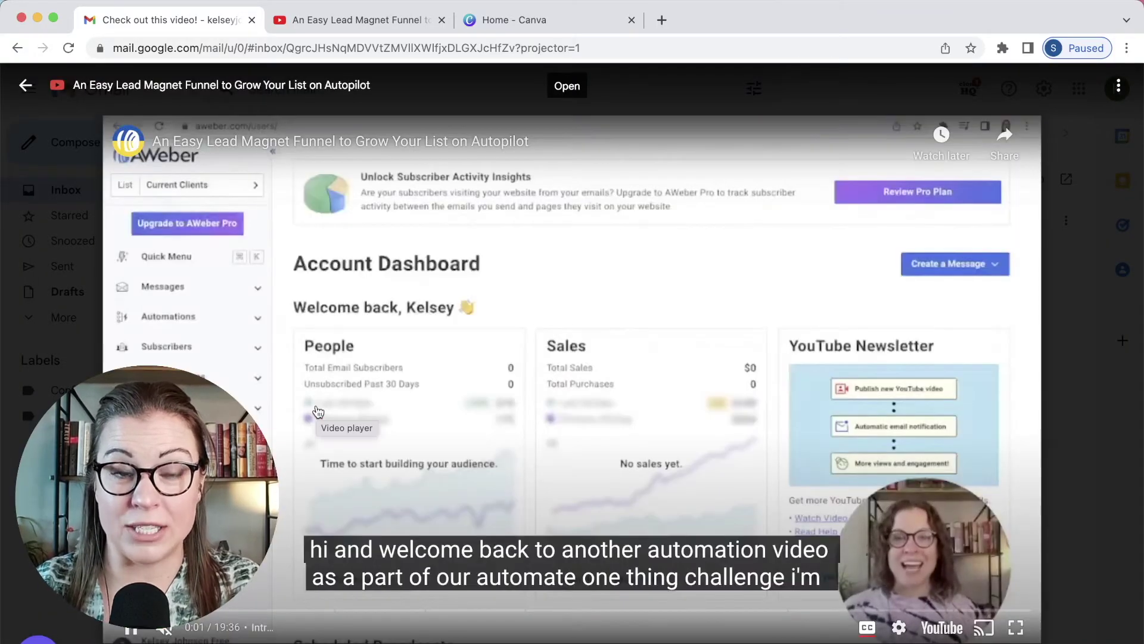
key("Escape")
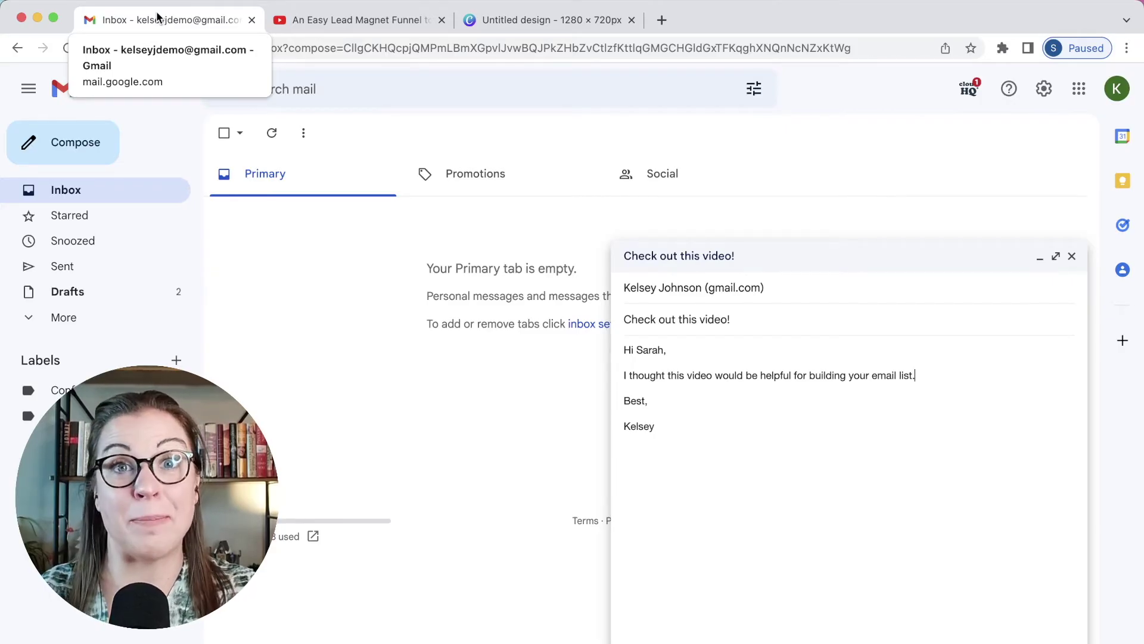
- Switch to the Lead Magnet Funnel thumbnail design in Canva
left_click(543, 20)
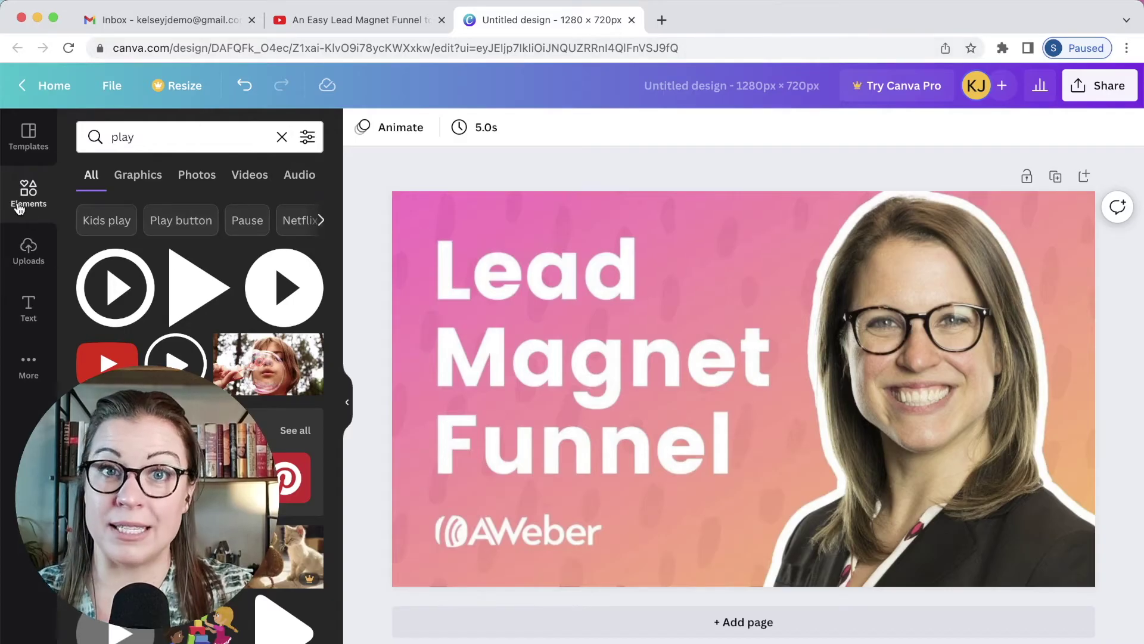
- Add a resized red YouTube play button from the 'play' graphics, centred near the word Magnet
left_click(183, 135)
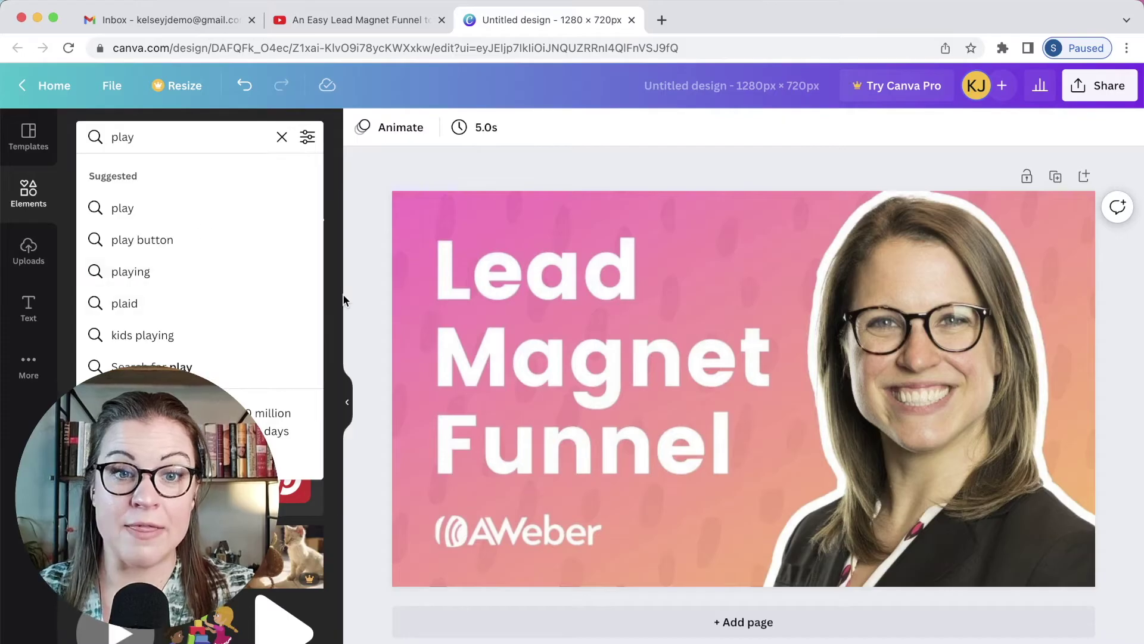
left_click(371, 298)
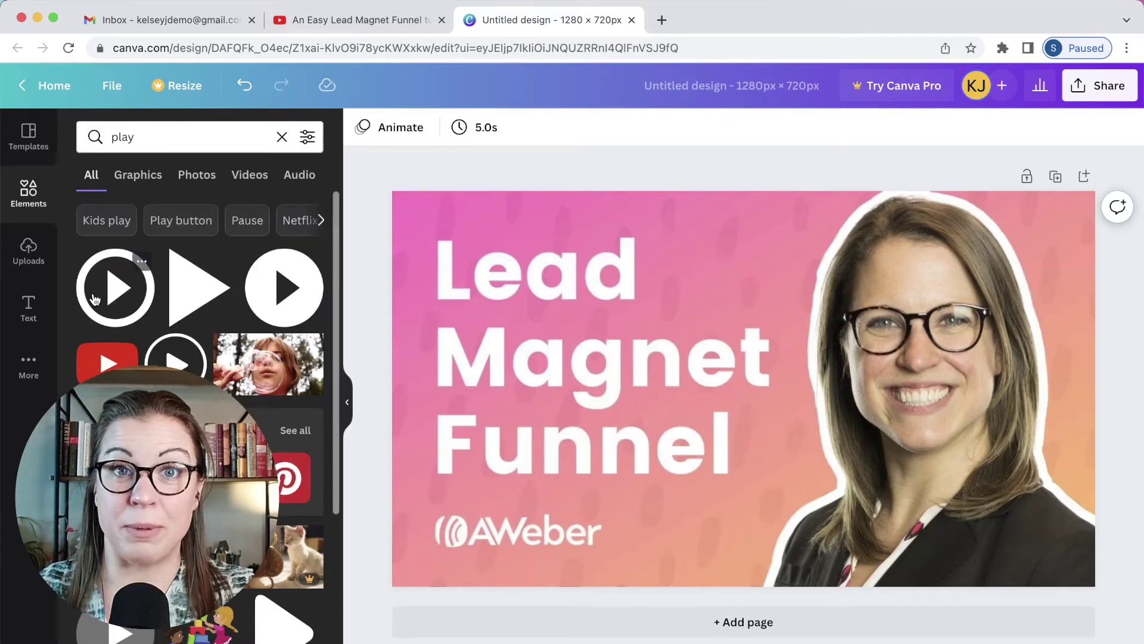
left_click_drag(94, 300, 663, 341)
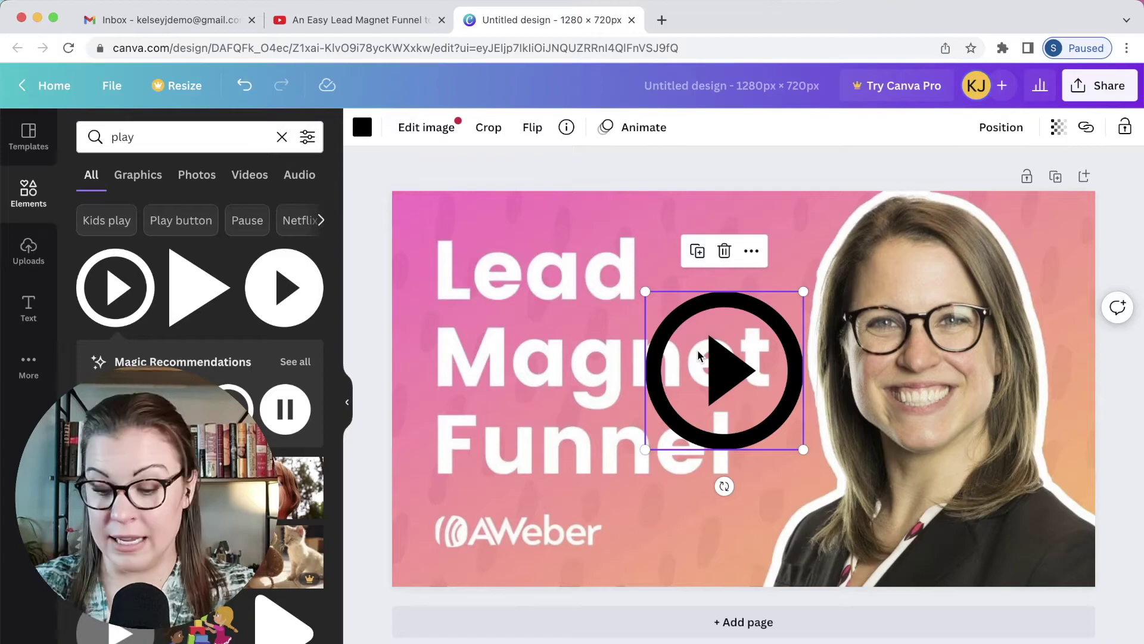
key("Delete")
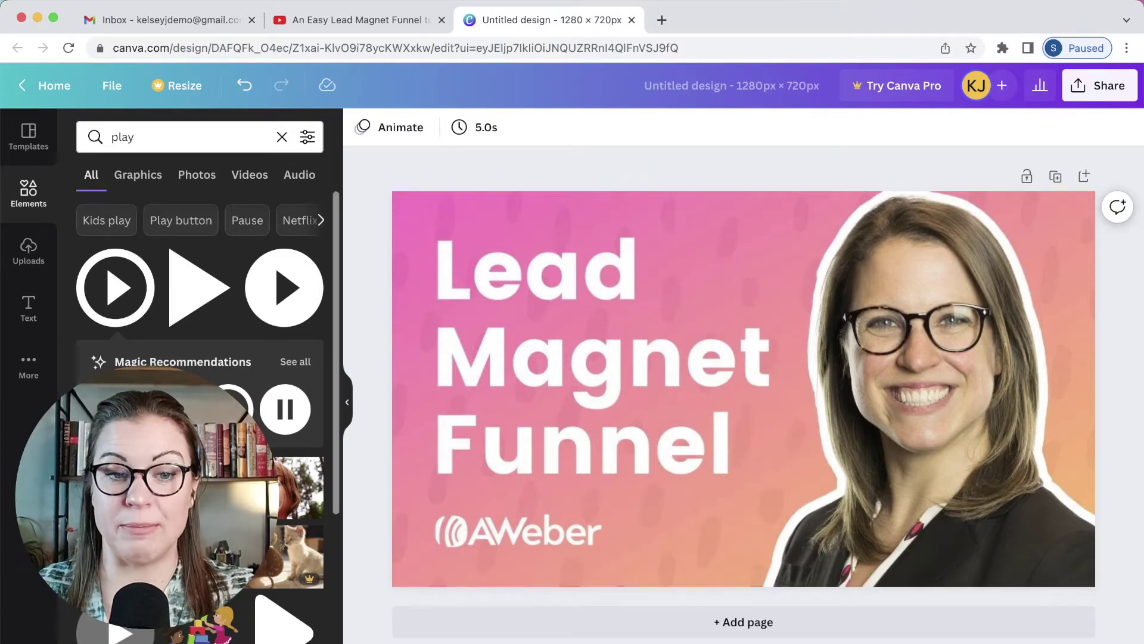
left_click_drag(113, 411, 633, 324)
left_click_drag(831, 448, 707, 362)
left_click_drag(649, 325, 740, 385)
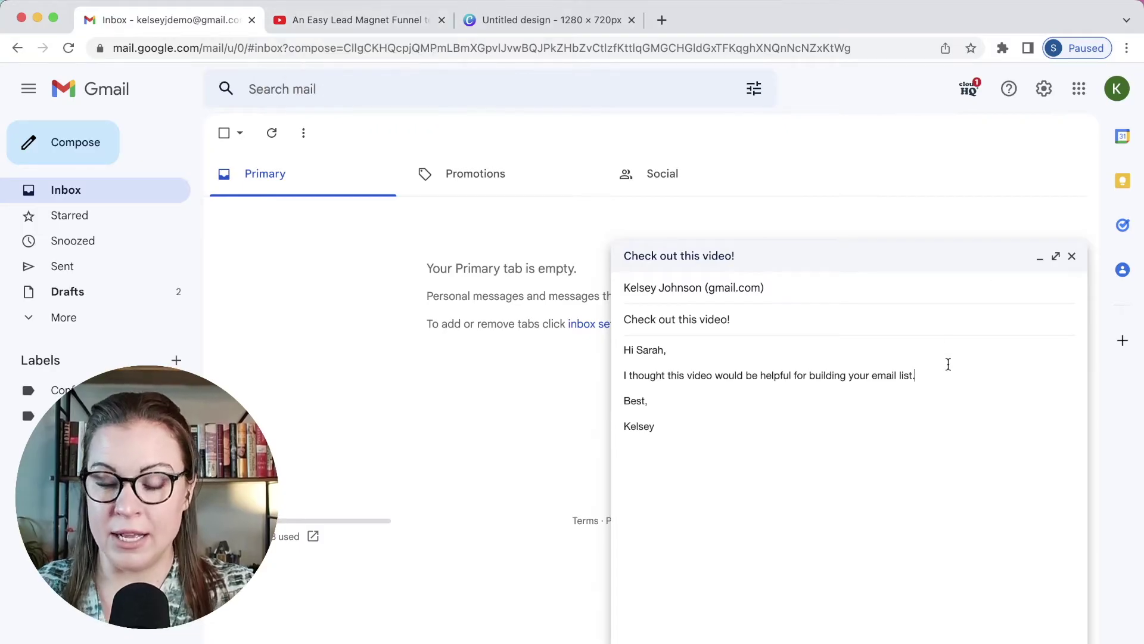
- Insert the lead-magent-play thumbnail image from the desktop on a new line below the message
key("Return")
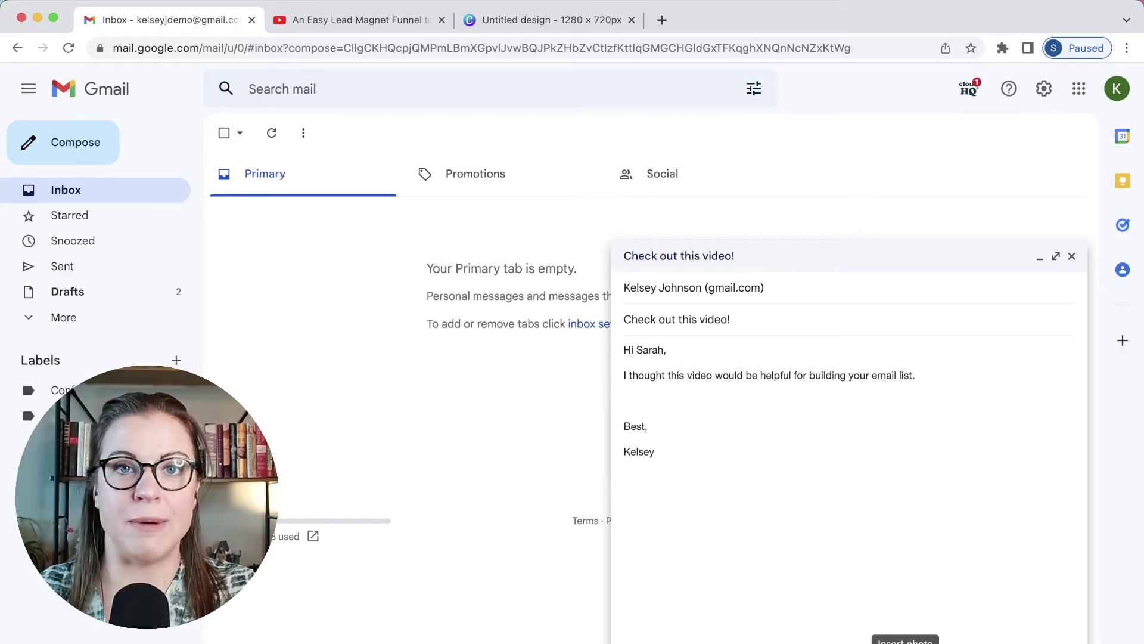
left_click_drag(1141, 506, 1040, 496)
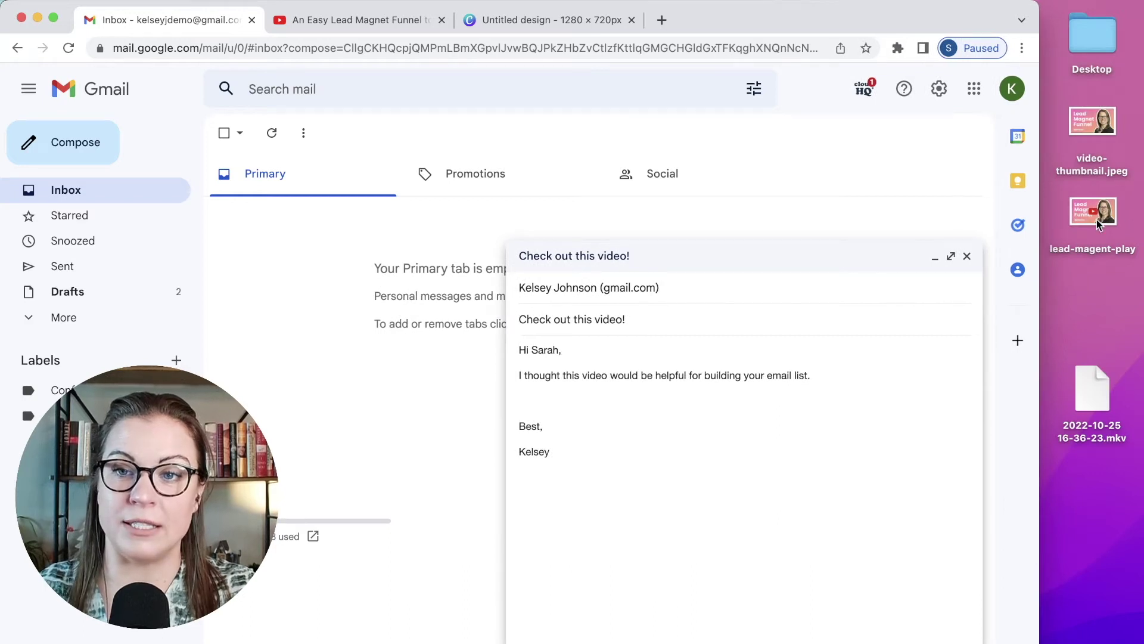
left_click_drag(1096, 219, 746, 399)
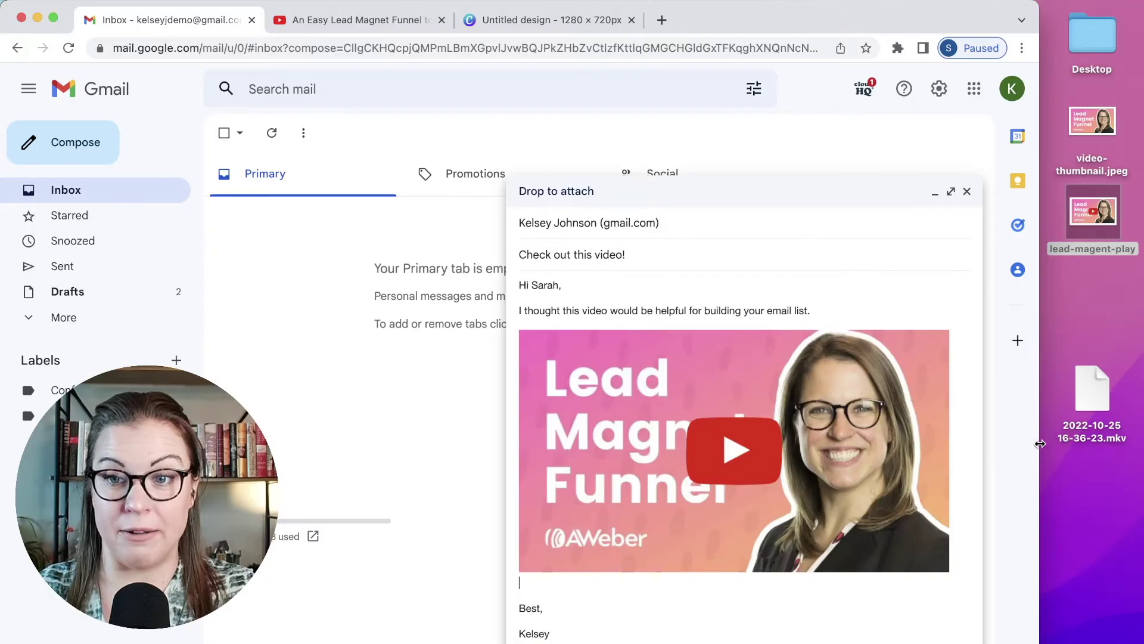
- Copy the video's short share link from YouTube's Share dialog
left_click_drag(1039, 444, 1140, 452)
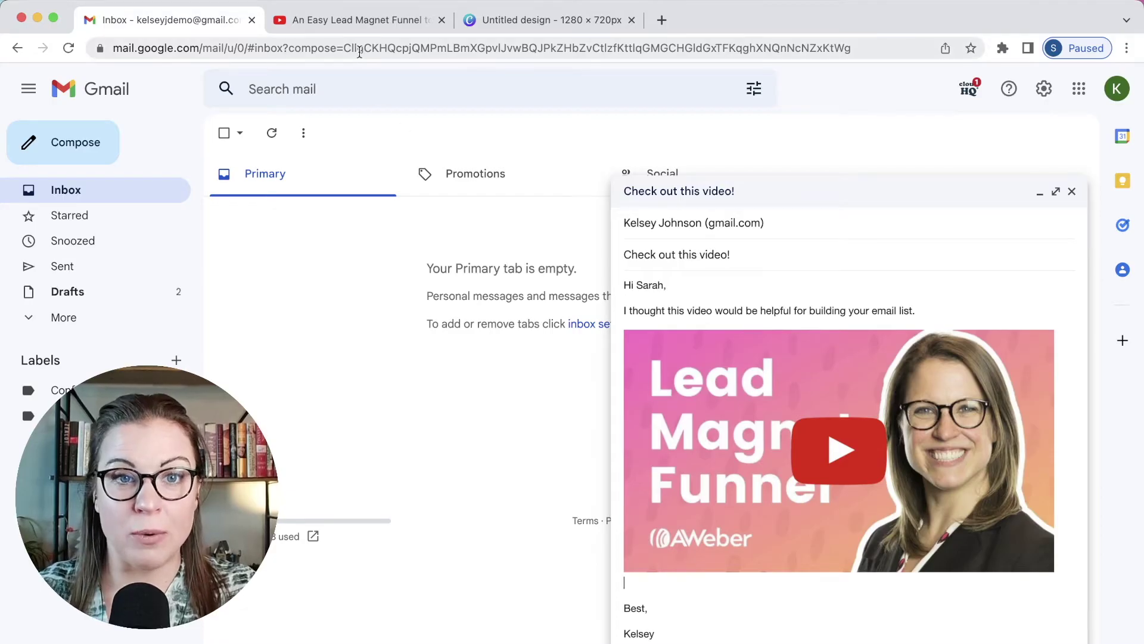
left_click(358, 21)
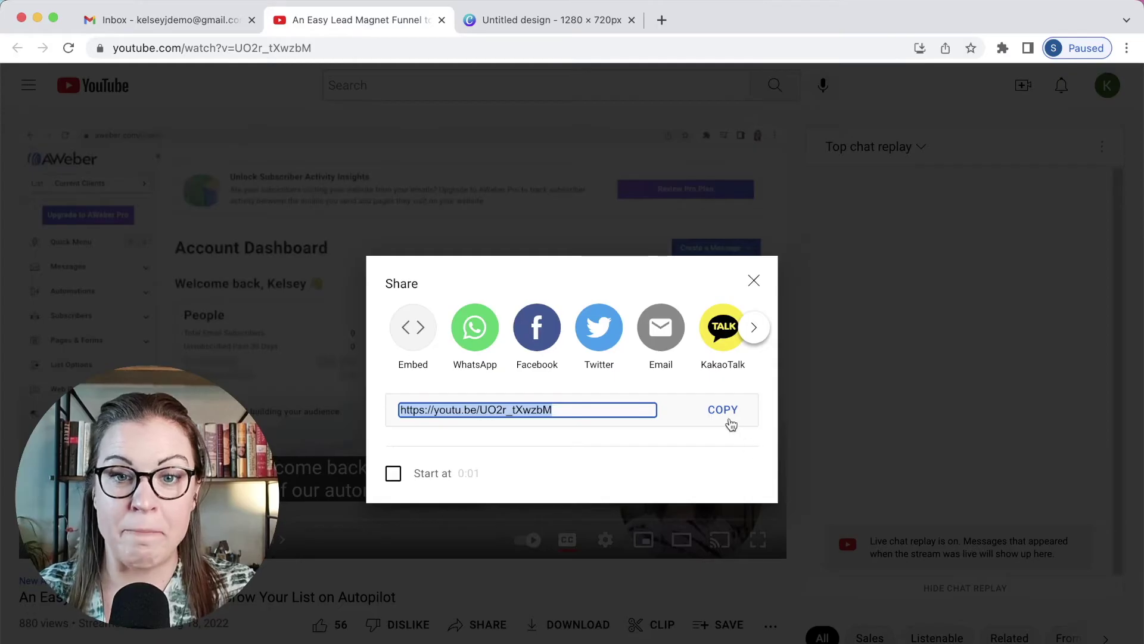
left_click(729, 411)
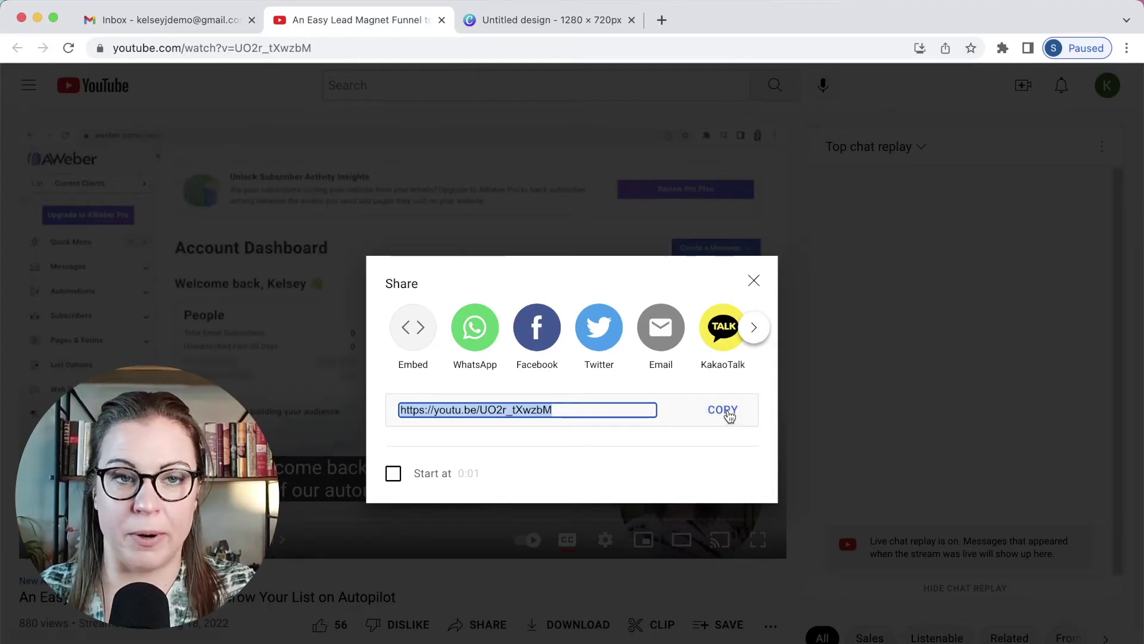
- Select the play-button thumbnail in the Gmail draft and add a link to it with Cmd+K
left_click(187, 23)
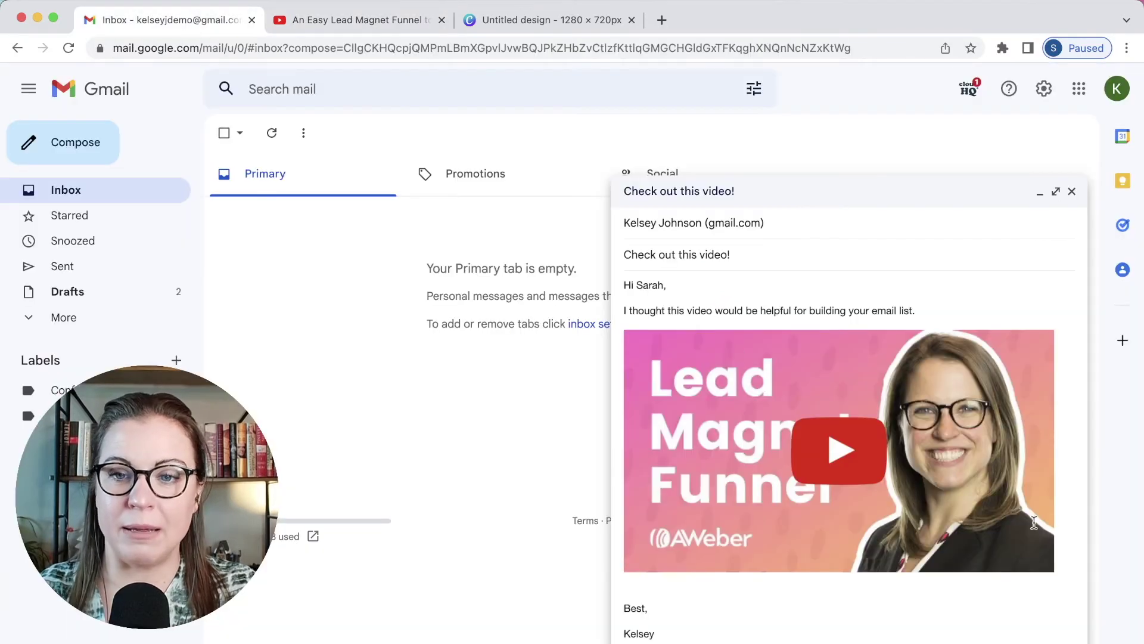
left_click(729, 499)
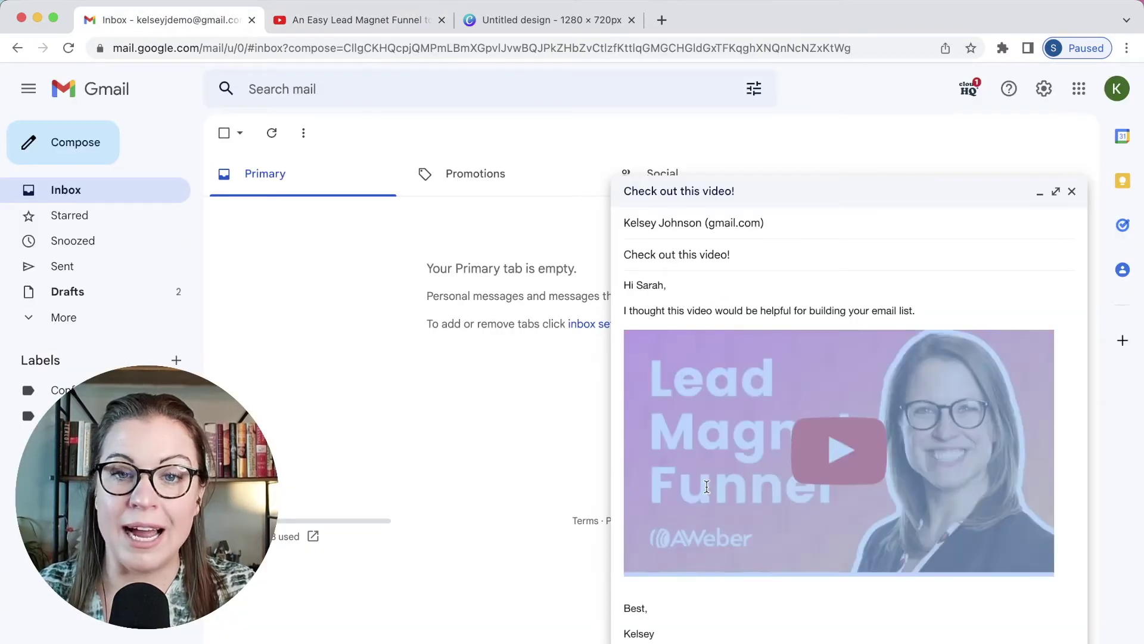
left_click(707, 490)
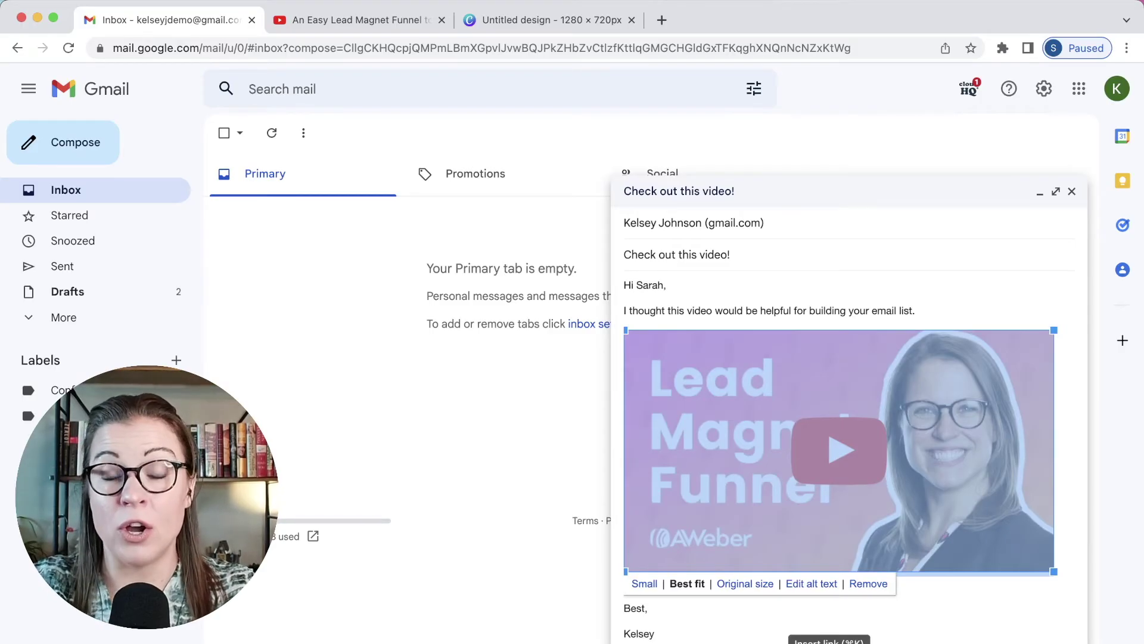
key("super+k")
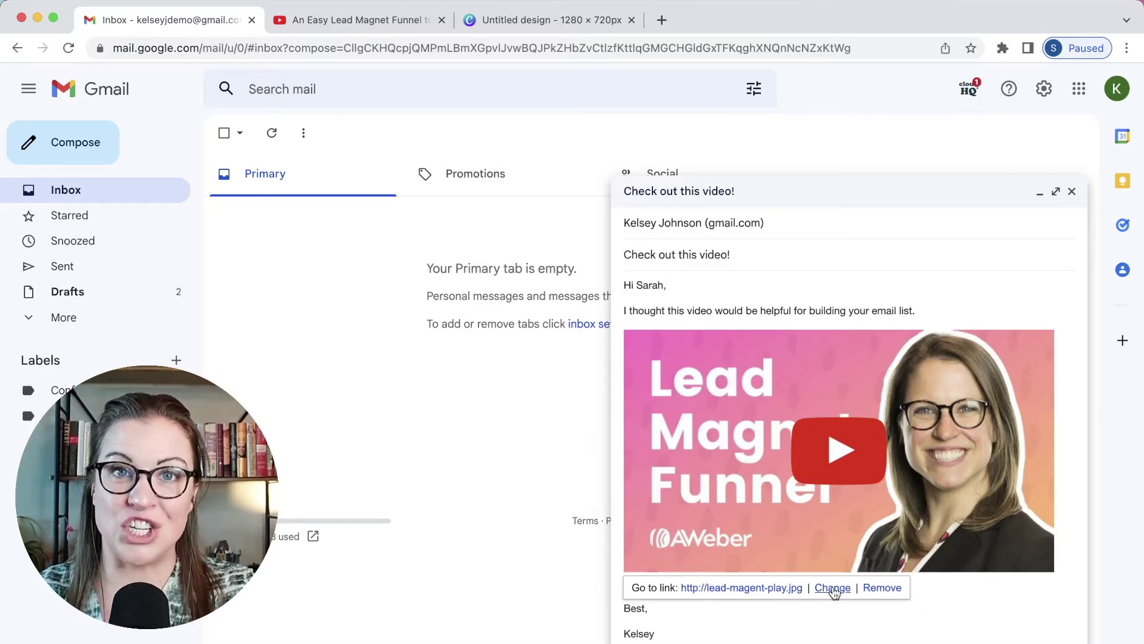
left_click(833, 589)
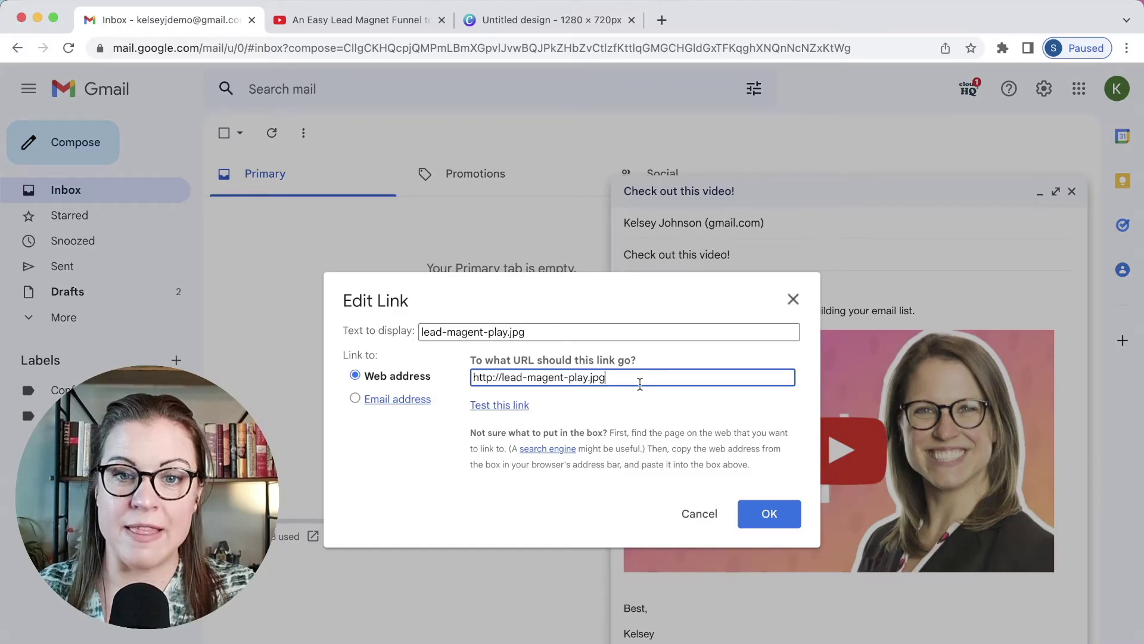
triple_click(640, 382)
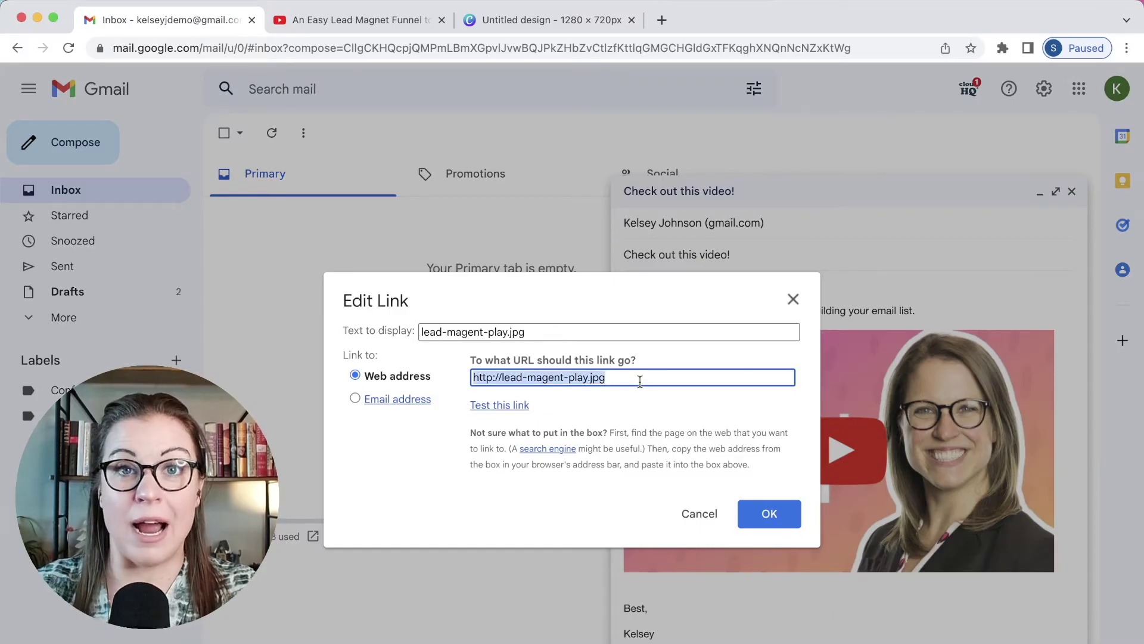
key("BackSpace")
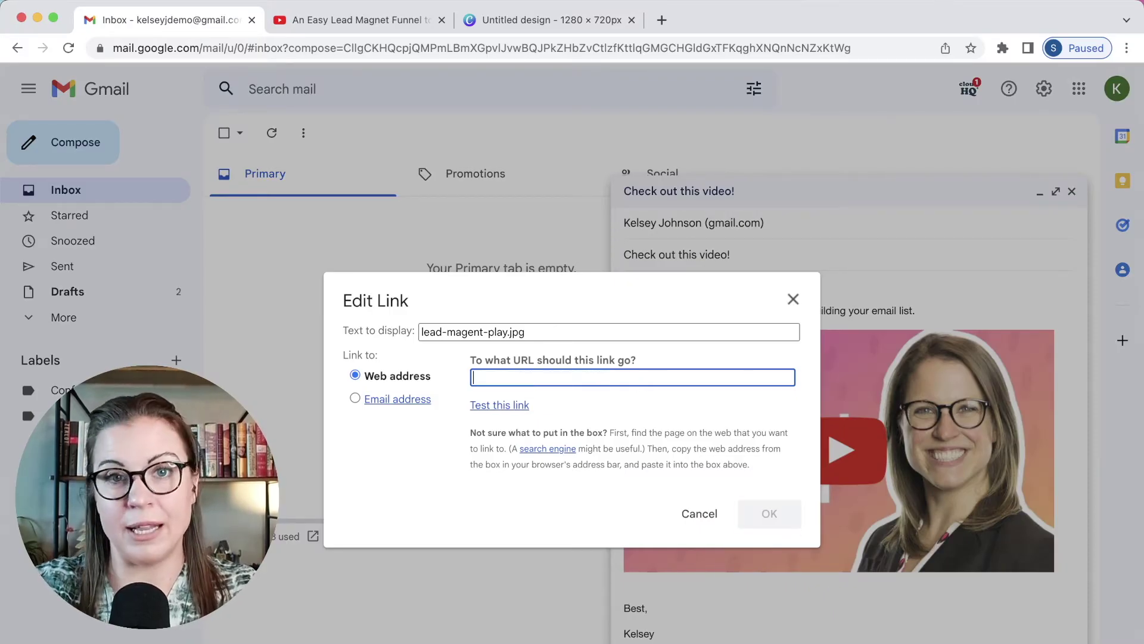
right_click(500, 377)
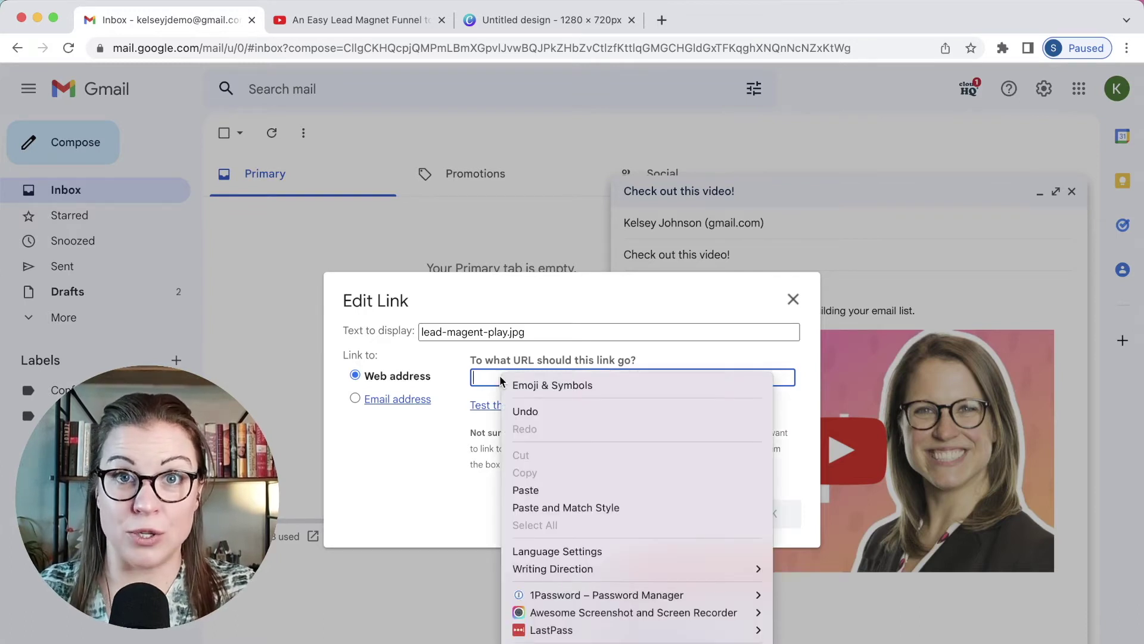
left_click(541, 490)
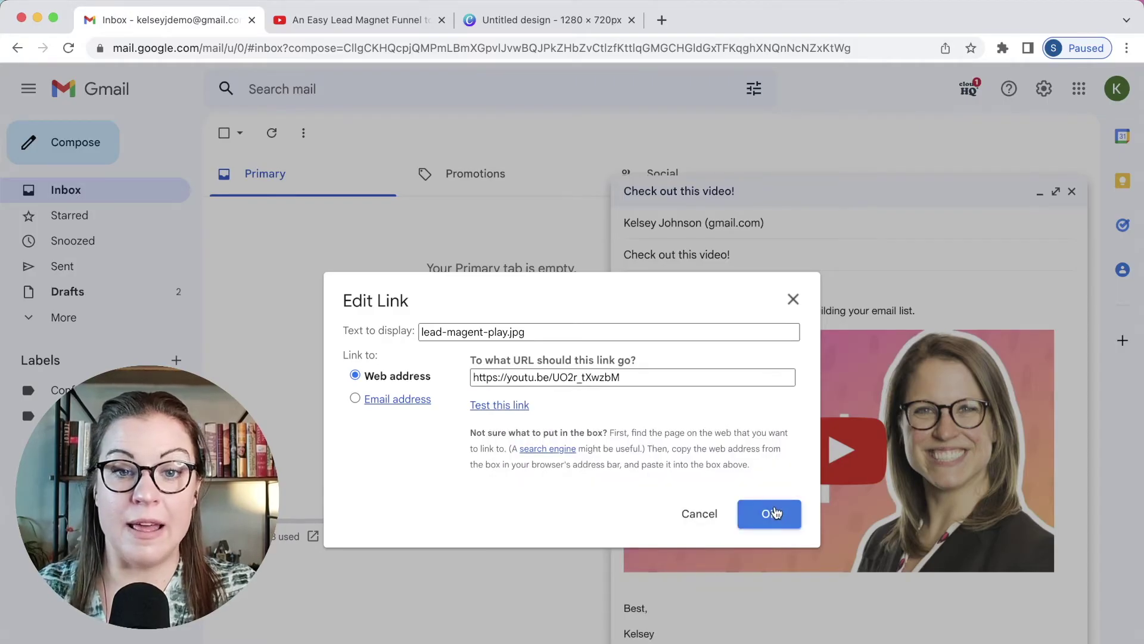
left_click(773, 513)
left_click(990, 615)
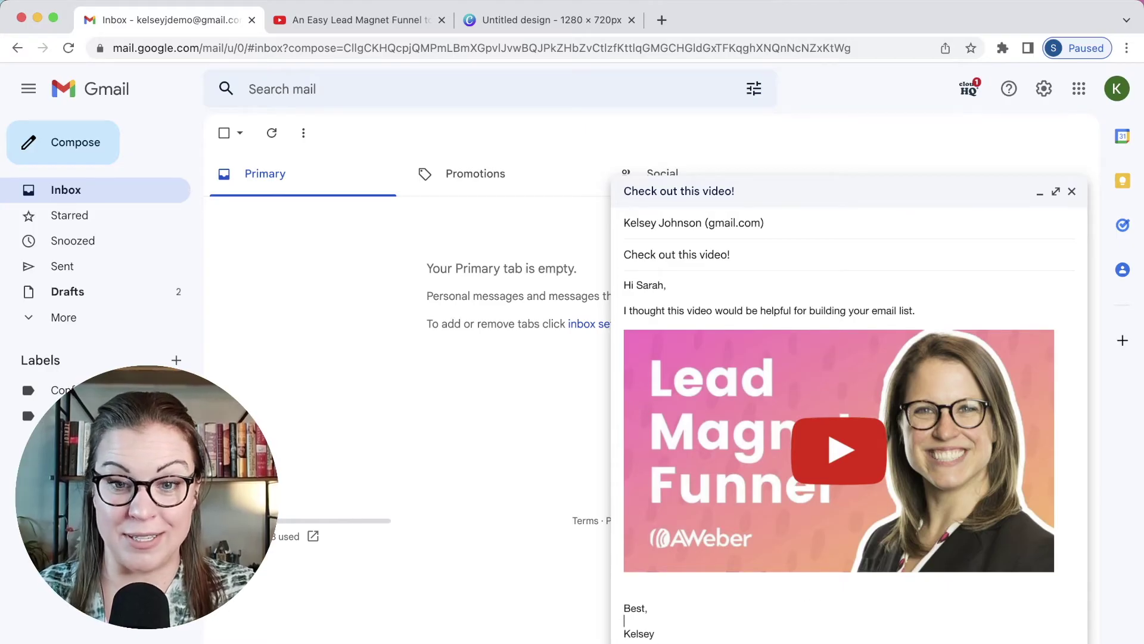
- Send the 'Check out this video!' email with Cmd+Enter and open it from the inbox
key("super+Return")
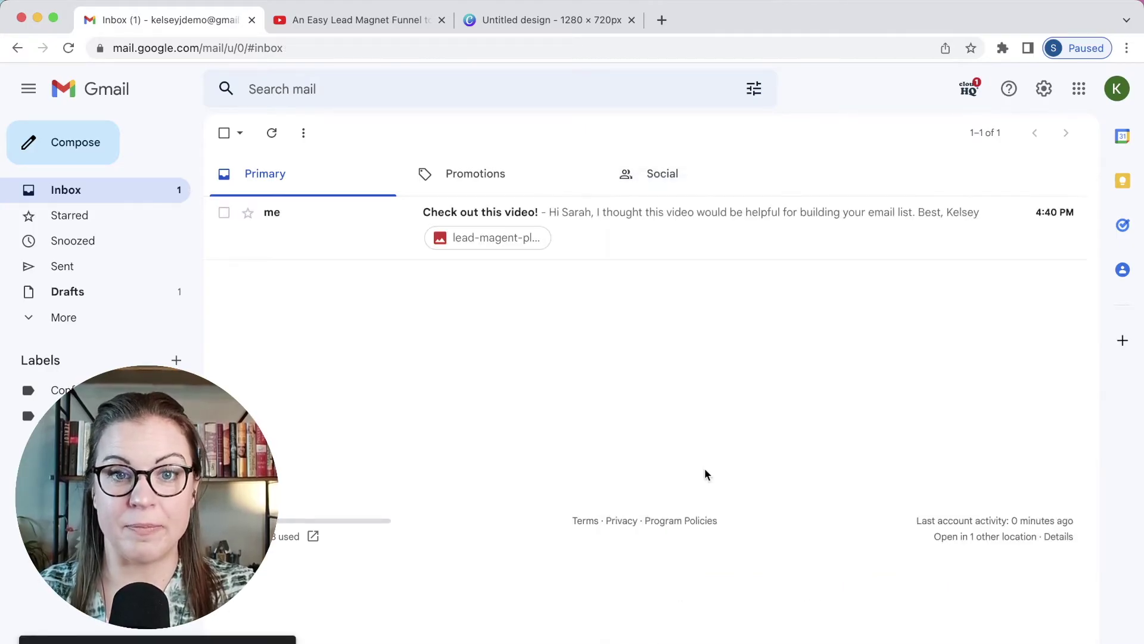
left_click(635, 218)
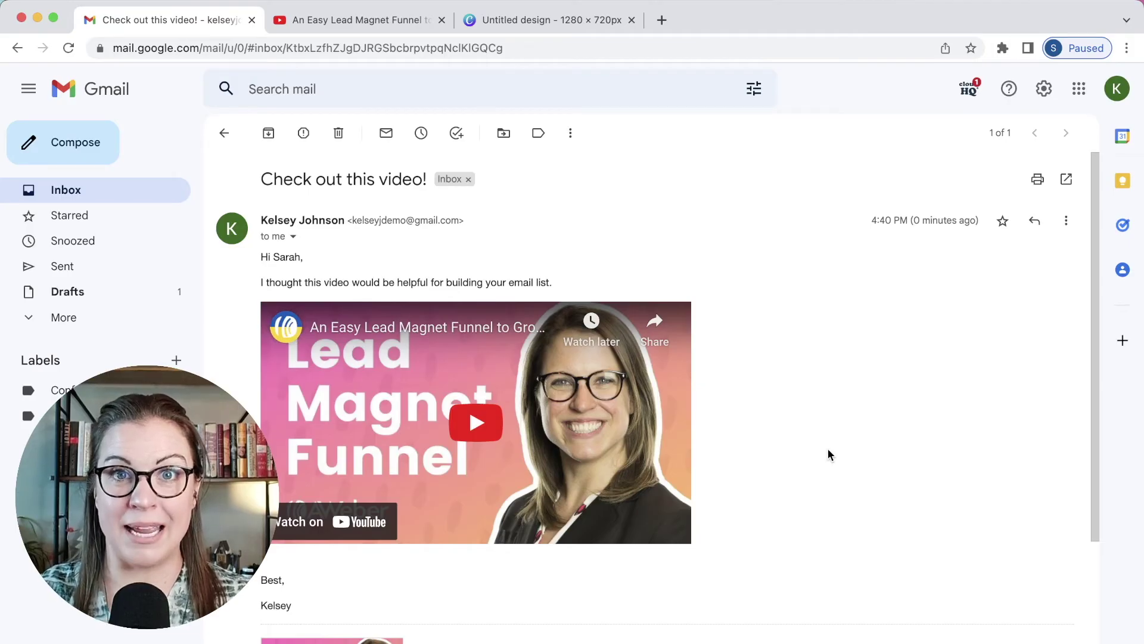
- Play the YouTube video in the received email and pause it at 0:09
left_click(484, 433)
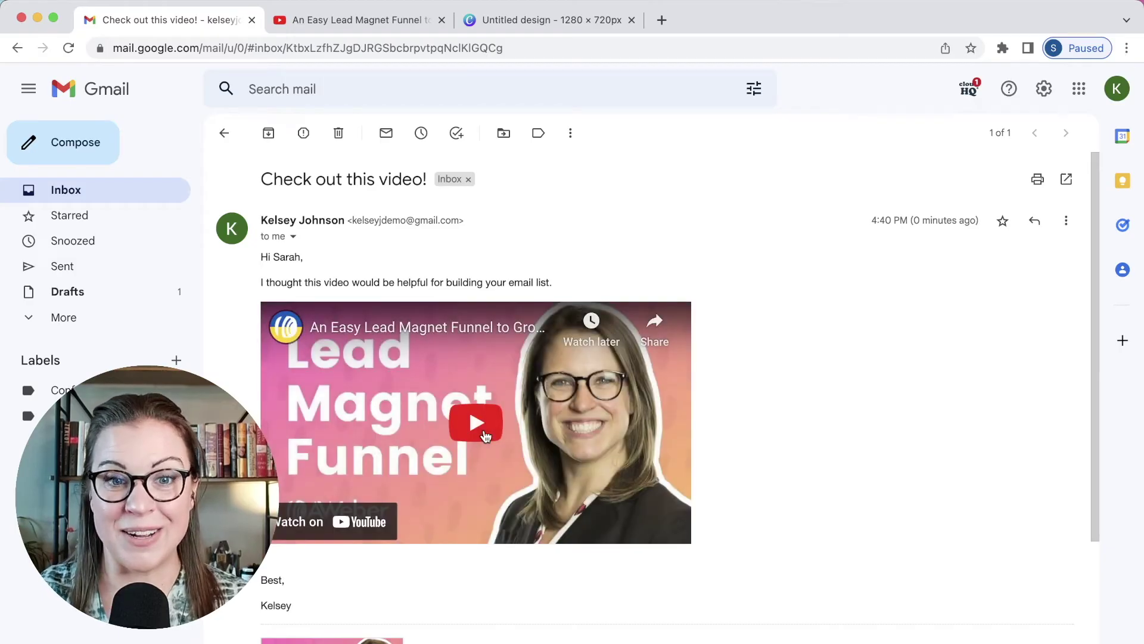
left_click(486, 437)
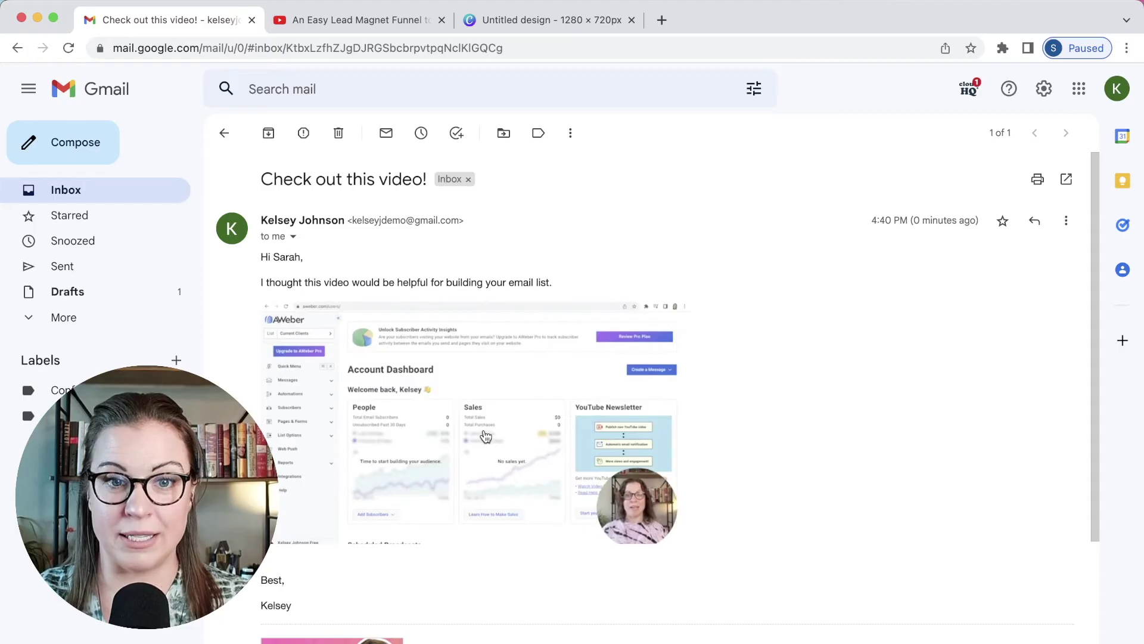
scroll(479, 437, "down", 1)
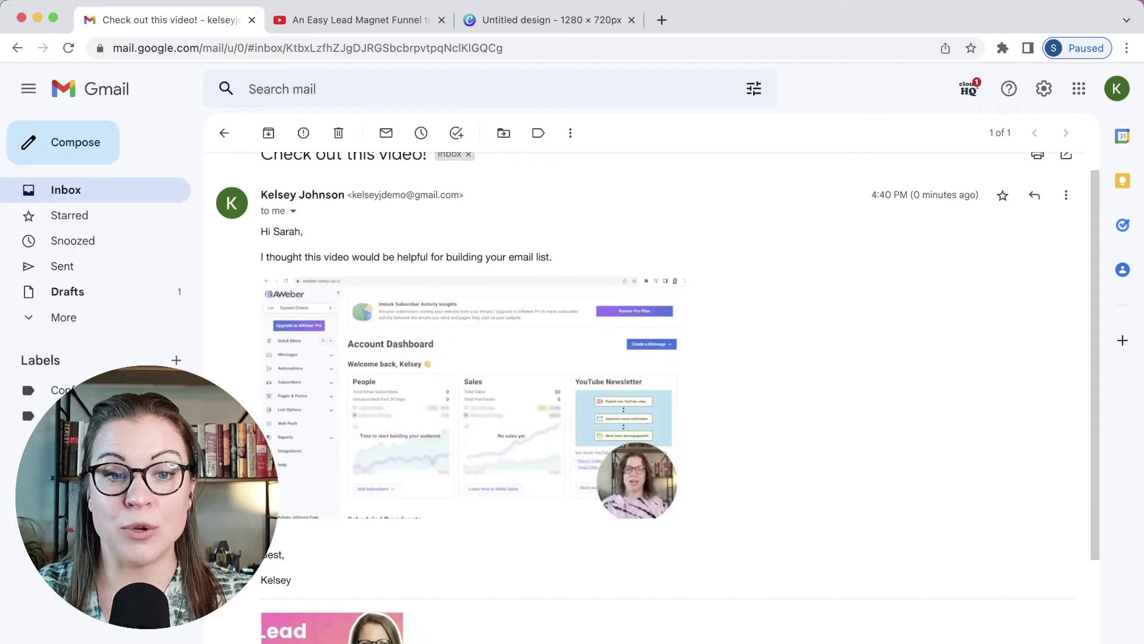
left_click(288, 504)
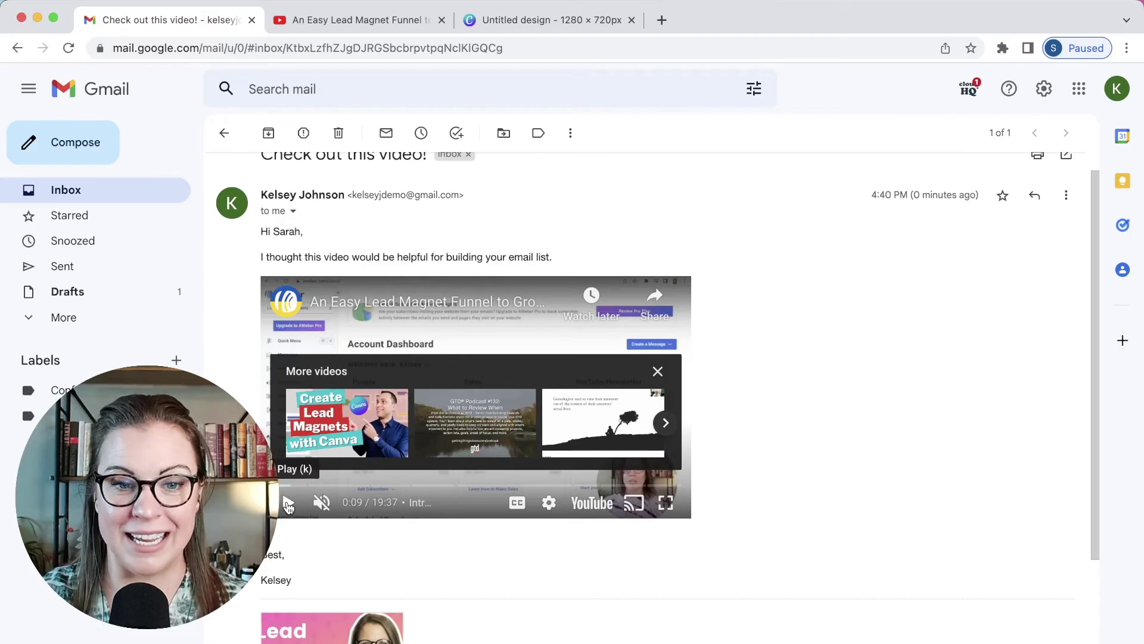
scroll(288, 506, "down", 5)
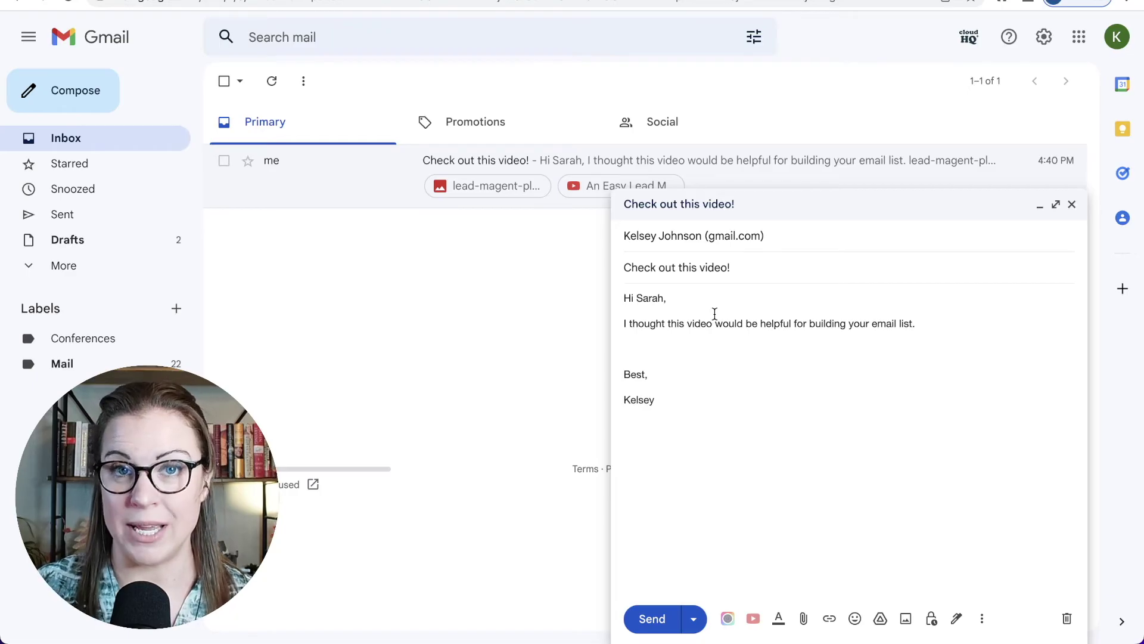
left_click(638, 348)
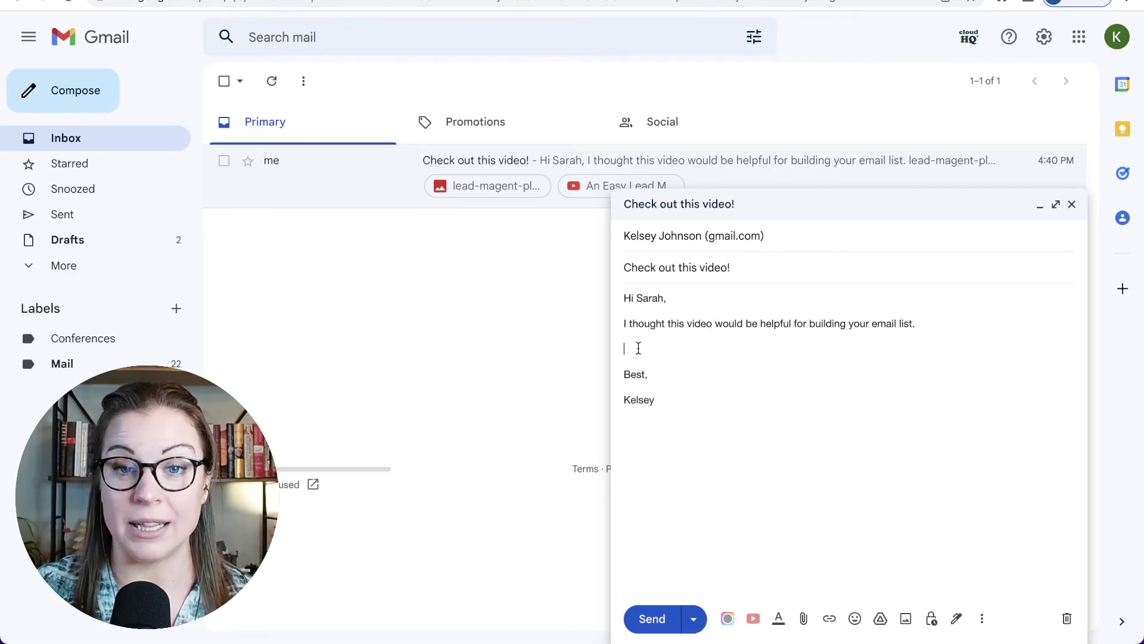
left_click(752, 620)
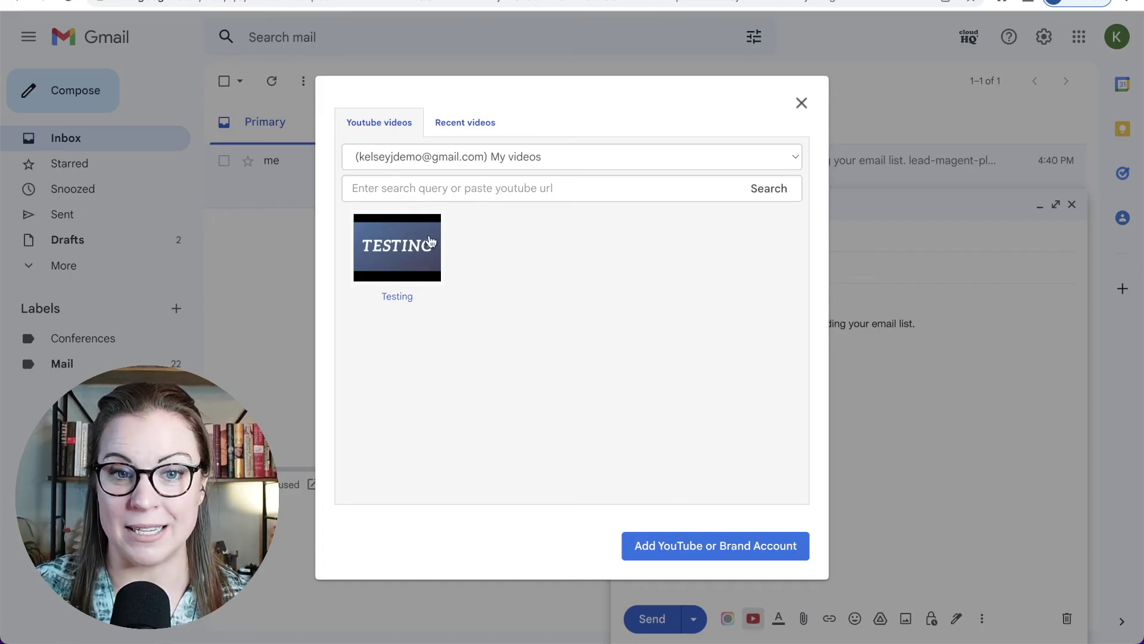
- Insert the 'Testing' YouTube video into the draft via CloudHQ and send the email
left_click(408, 246)
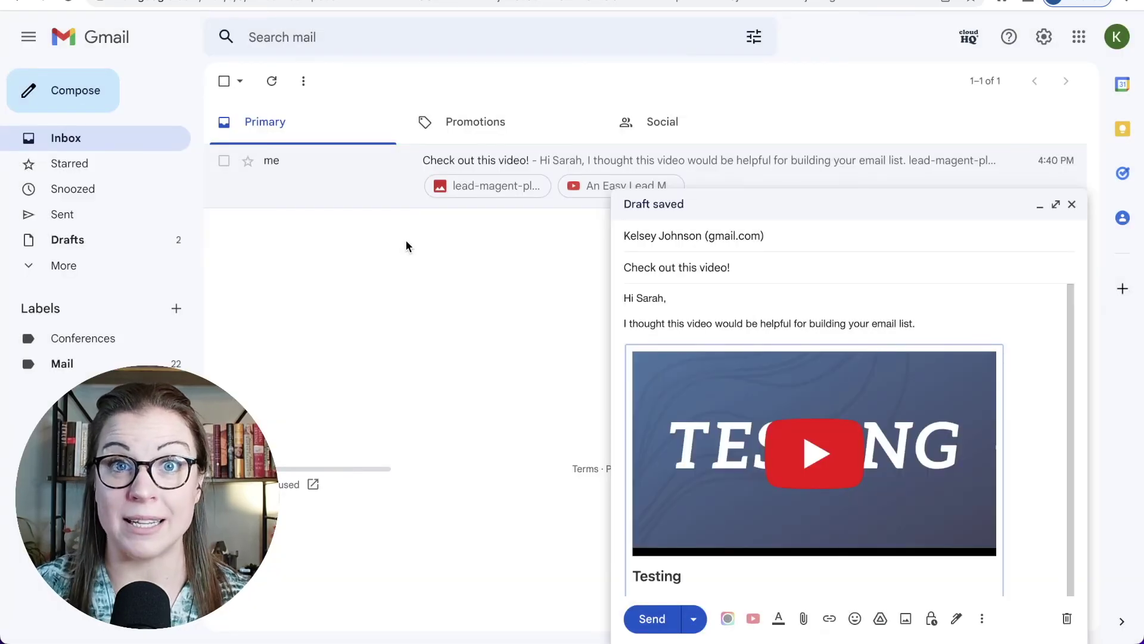
scroll(761, 373, "down", 1)
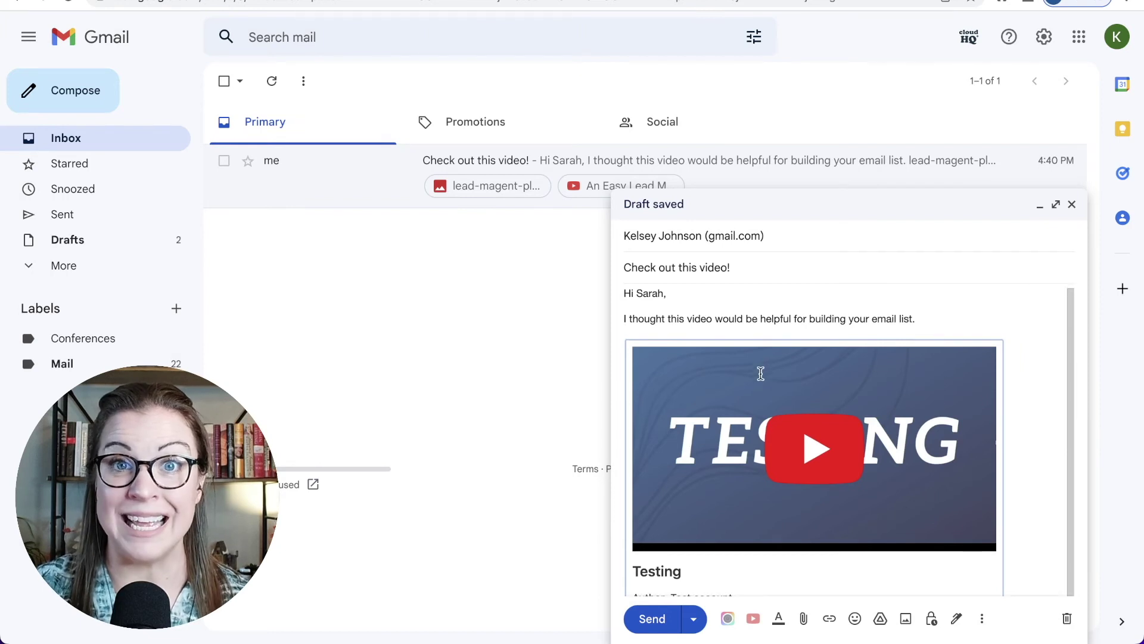
scroll(760, 373, "down", 1)
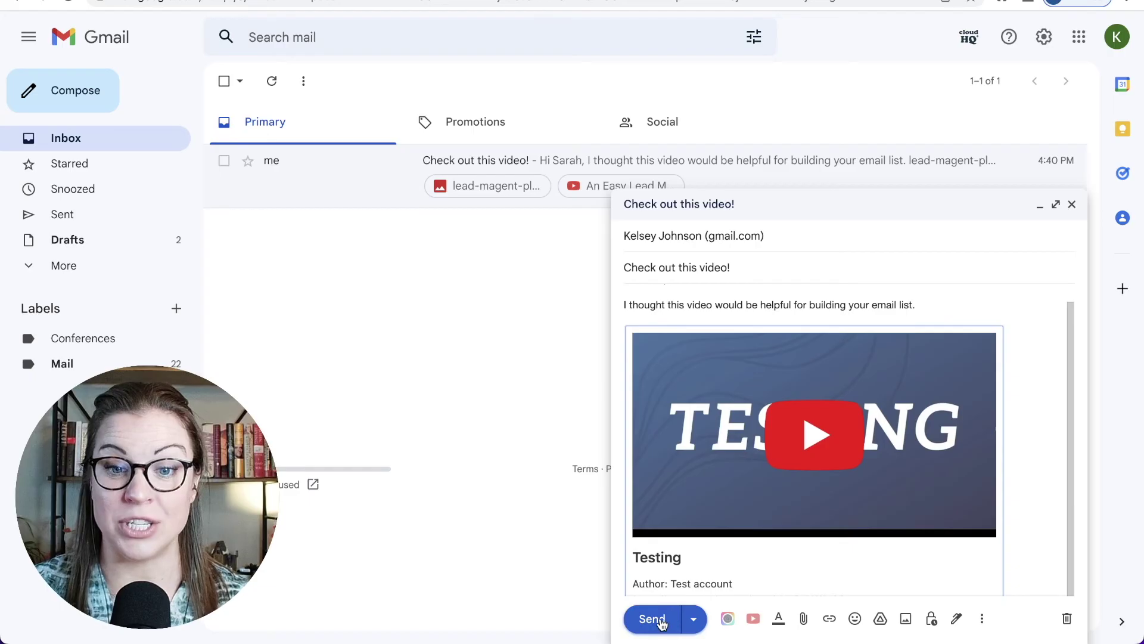
left_click(652, 618)
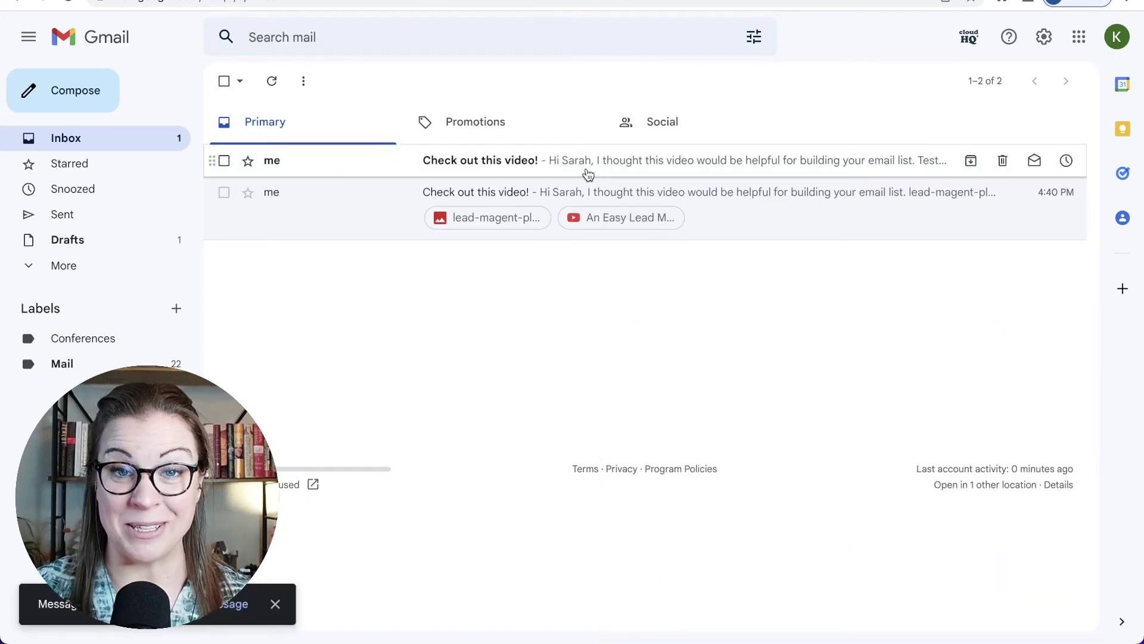
- Open the received email and play its embedded 'Testing' video, pausing at 0:05
left_click(588, 172)
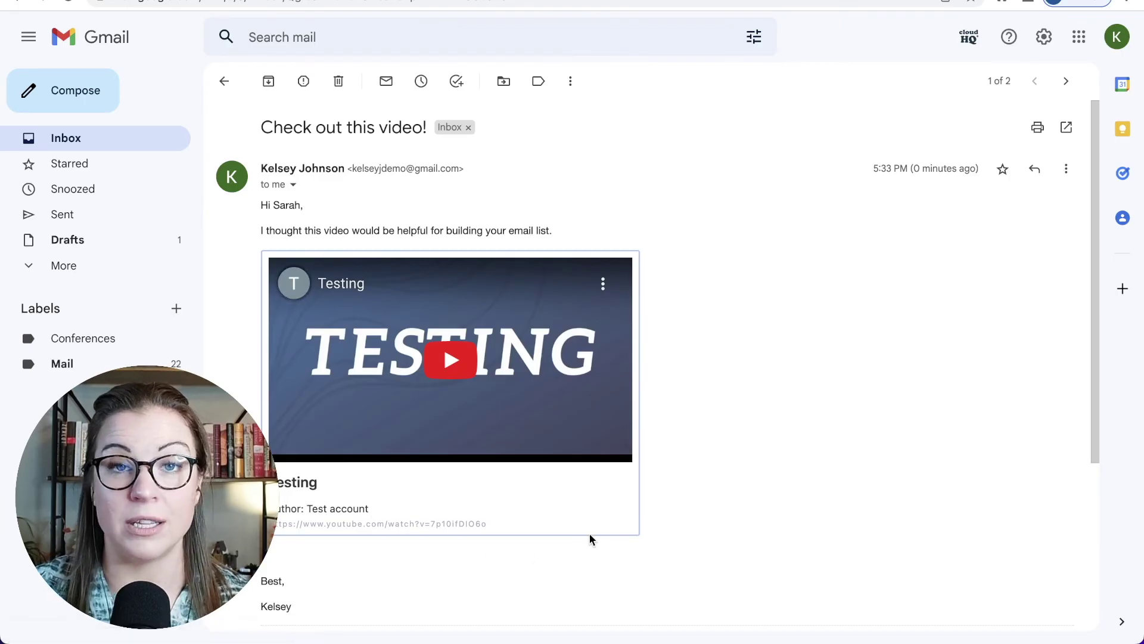
left_click(449, 362)
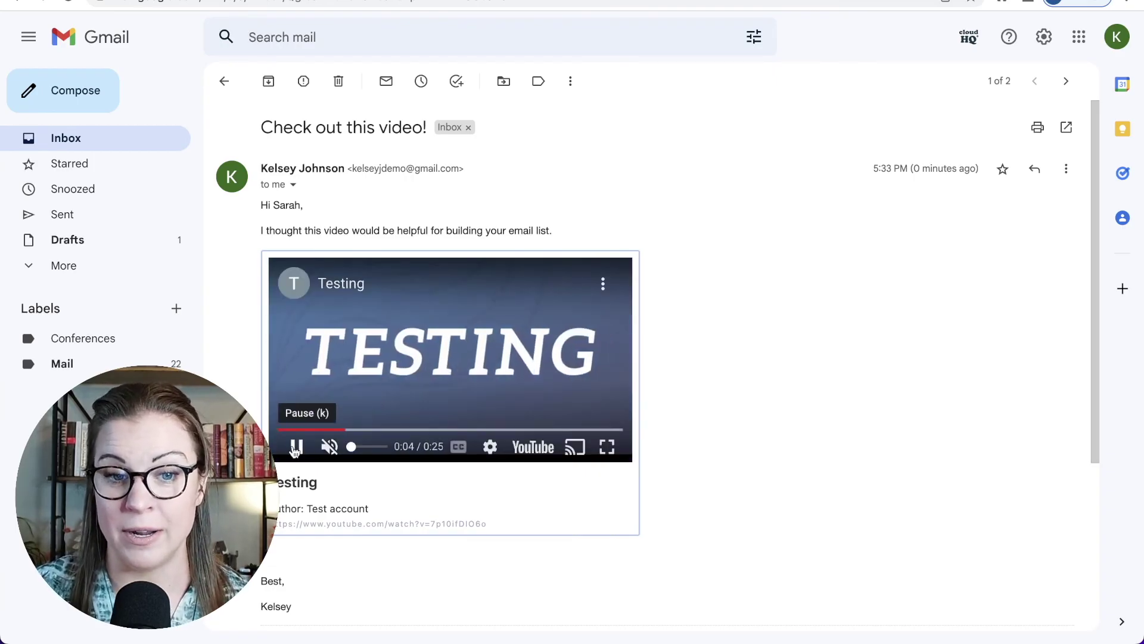
left_click(296, 446)
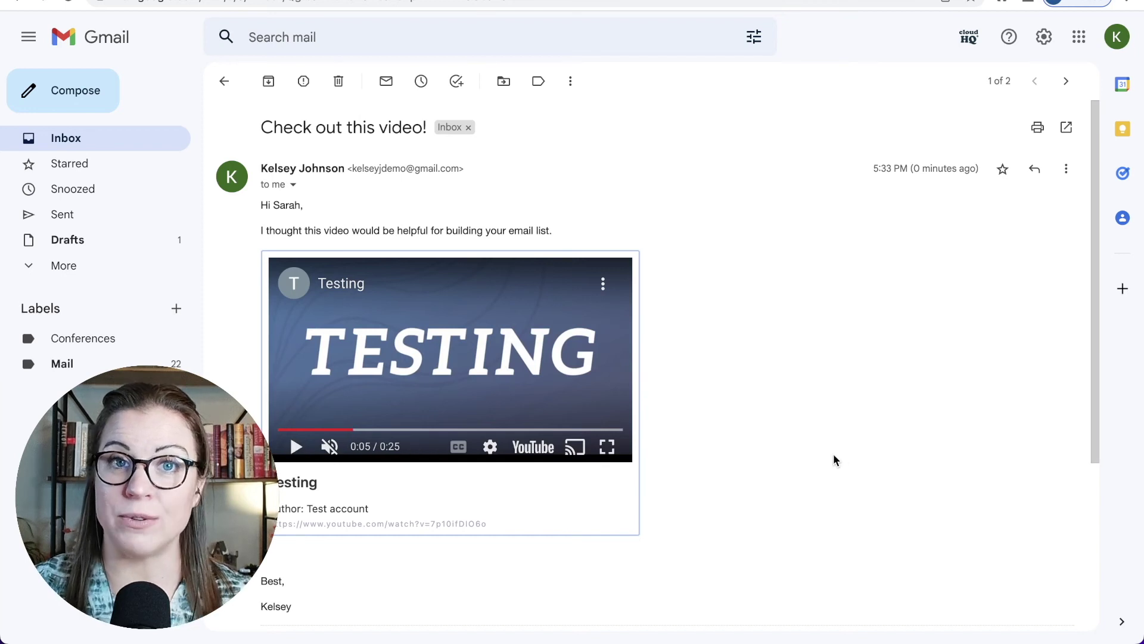